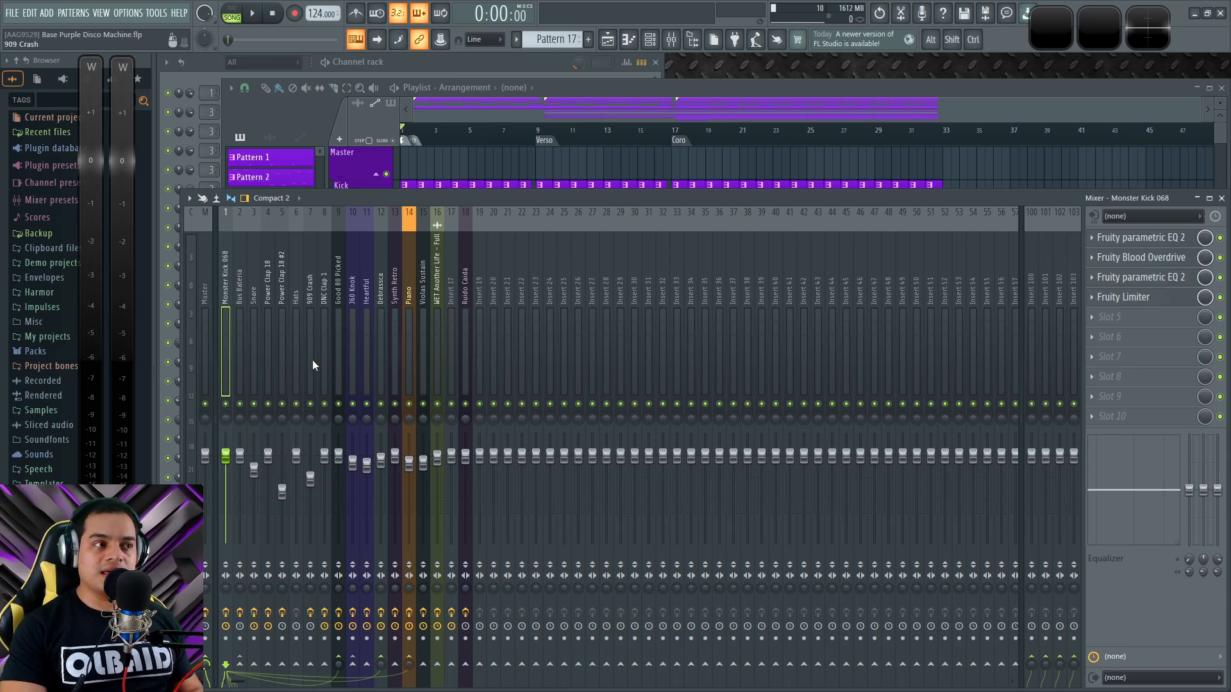
Play the song and inspect the Master, Monster Kick 068, Power Clap 18 and Good 80 Picked mixer tracks
click(206, 392)
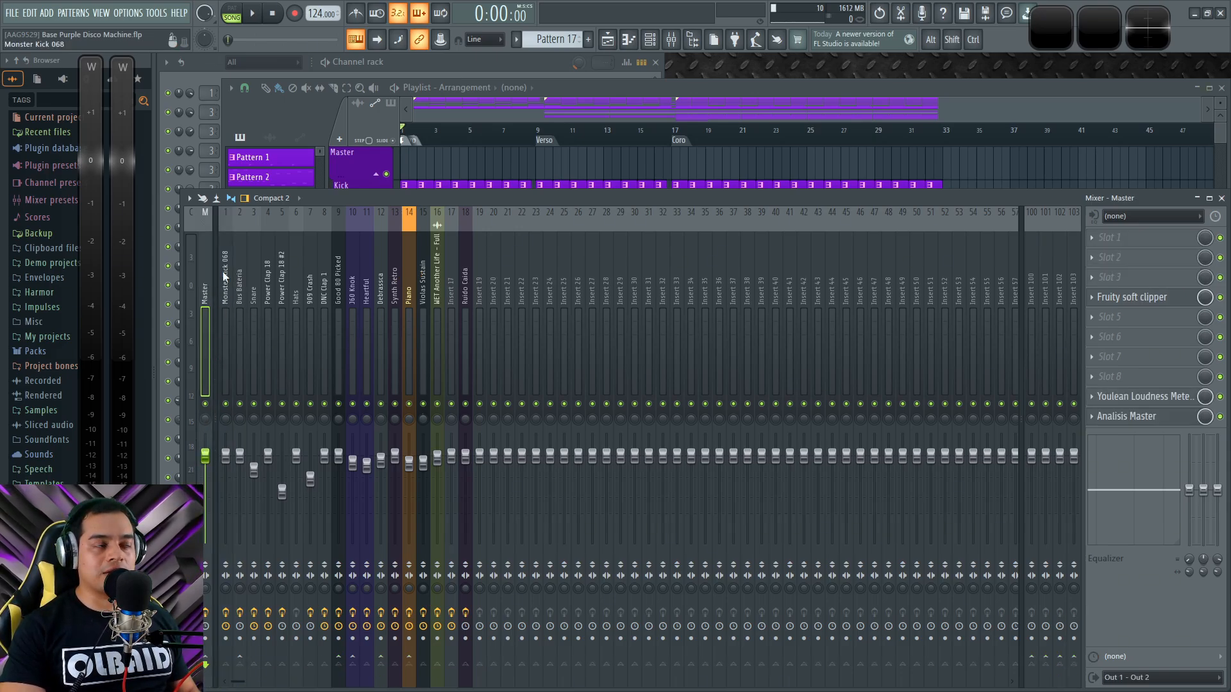
key(space)
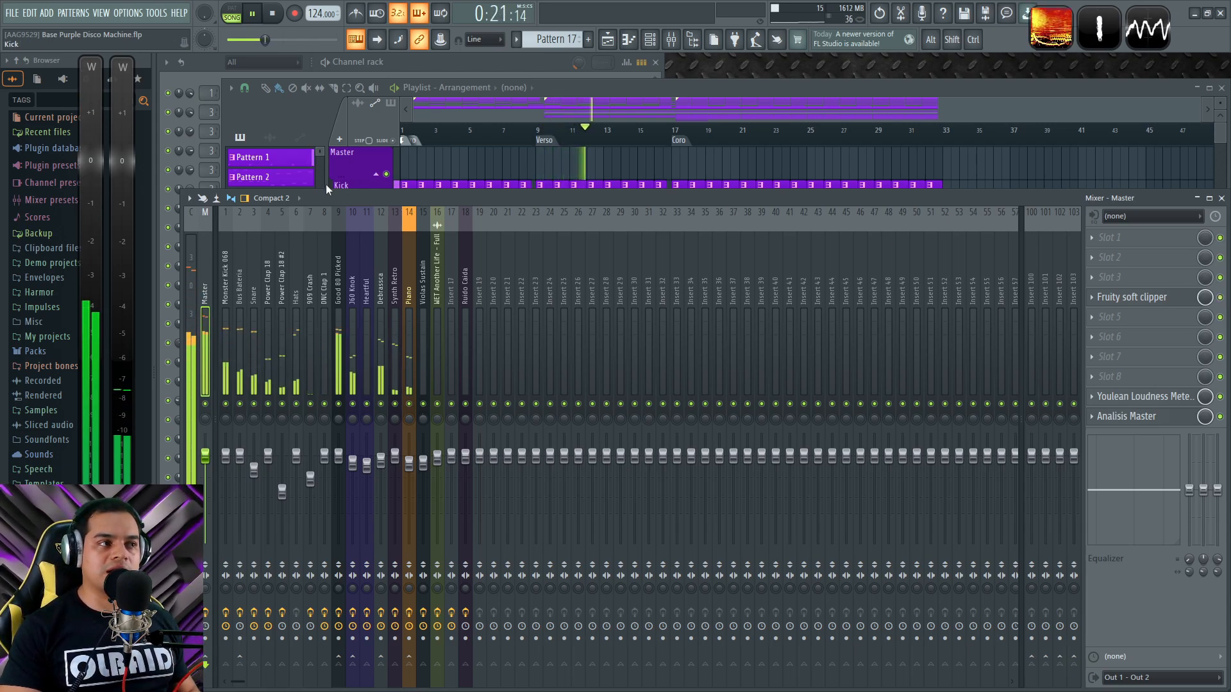
click(222, 261)
click(265, 275)
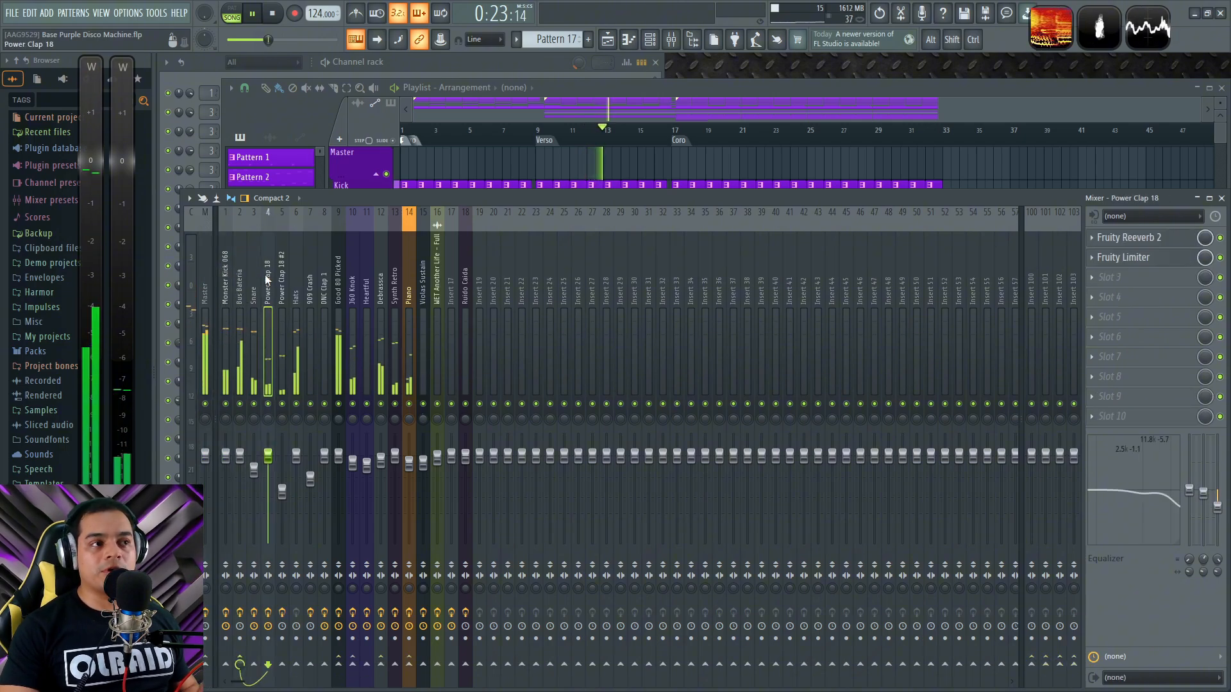
click(342, 267)
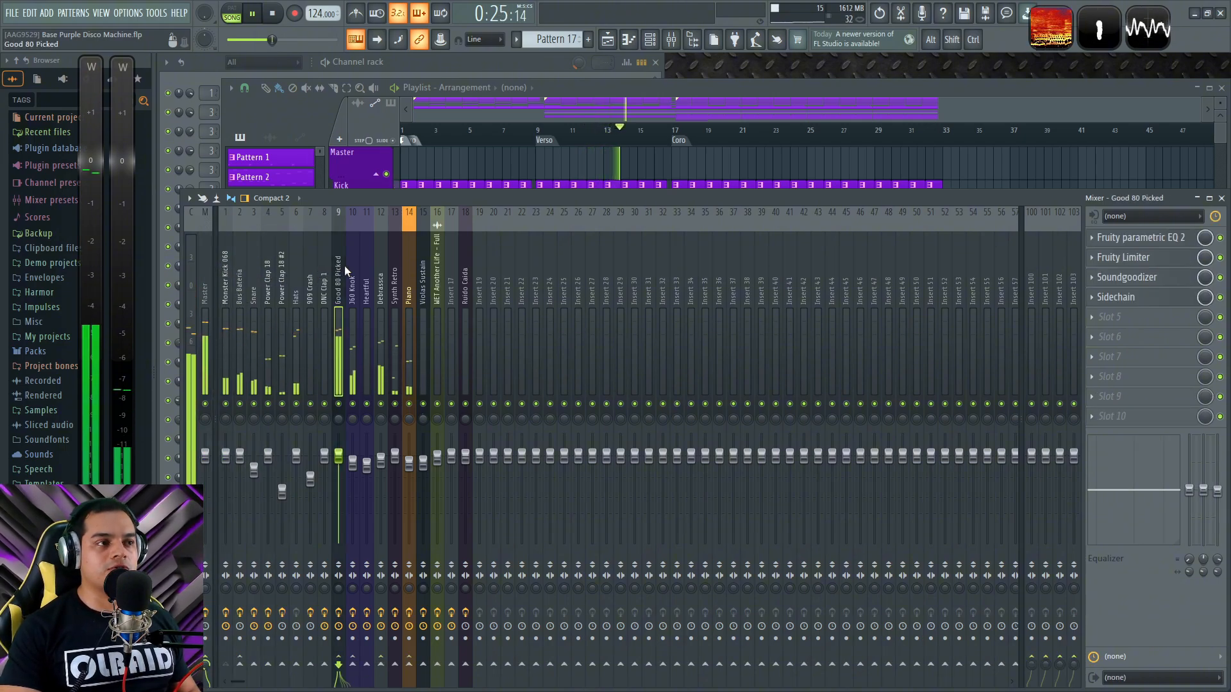
key(space)
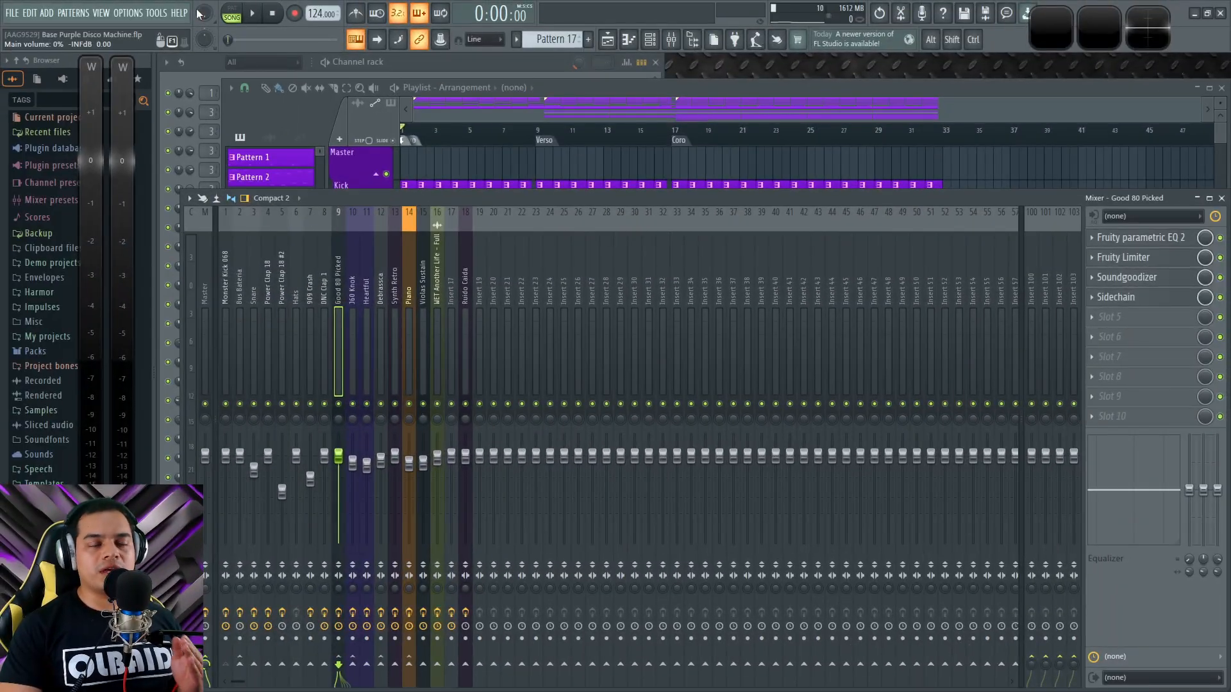
Try lowering the faders of mixer tracks 1 to 18 together while playing the song
drag(226, 282, 465, 287)
drag(397, 459, 397, 481)
key(space)
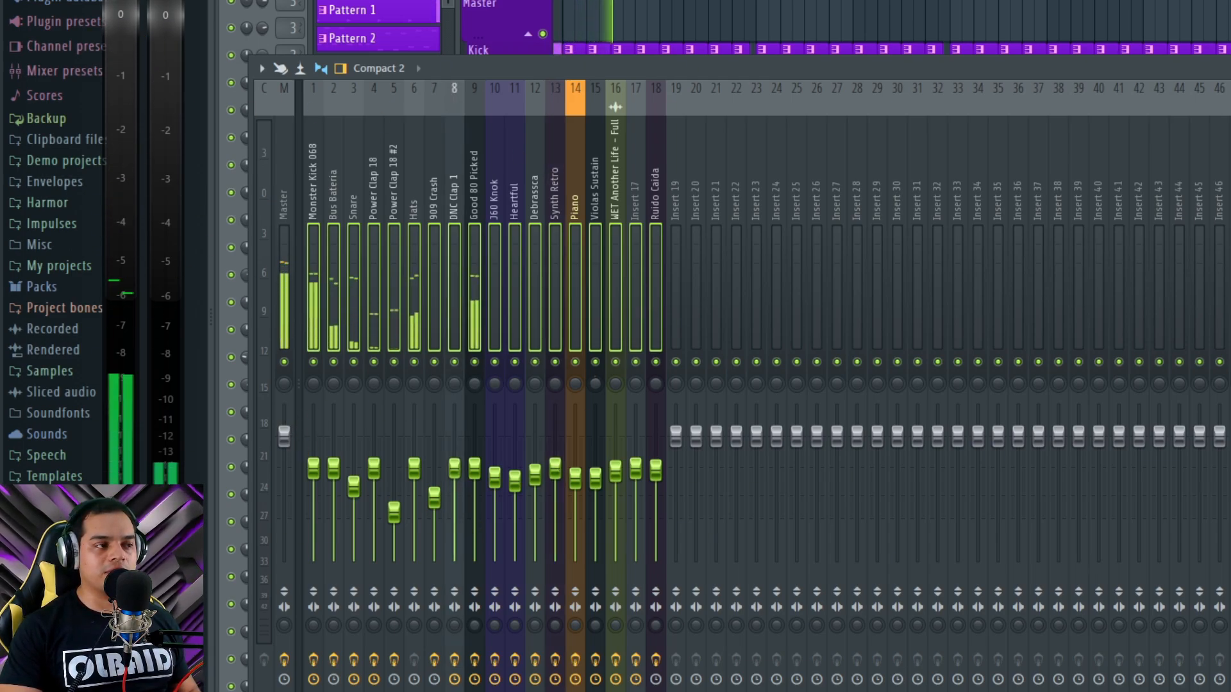
key(space)
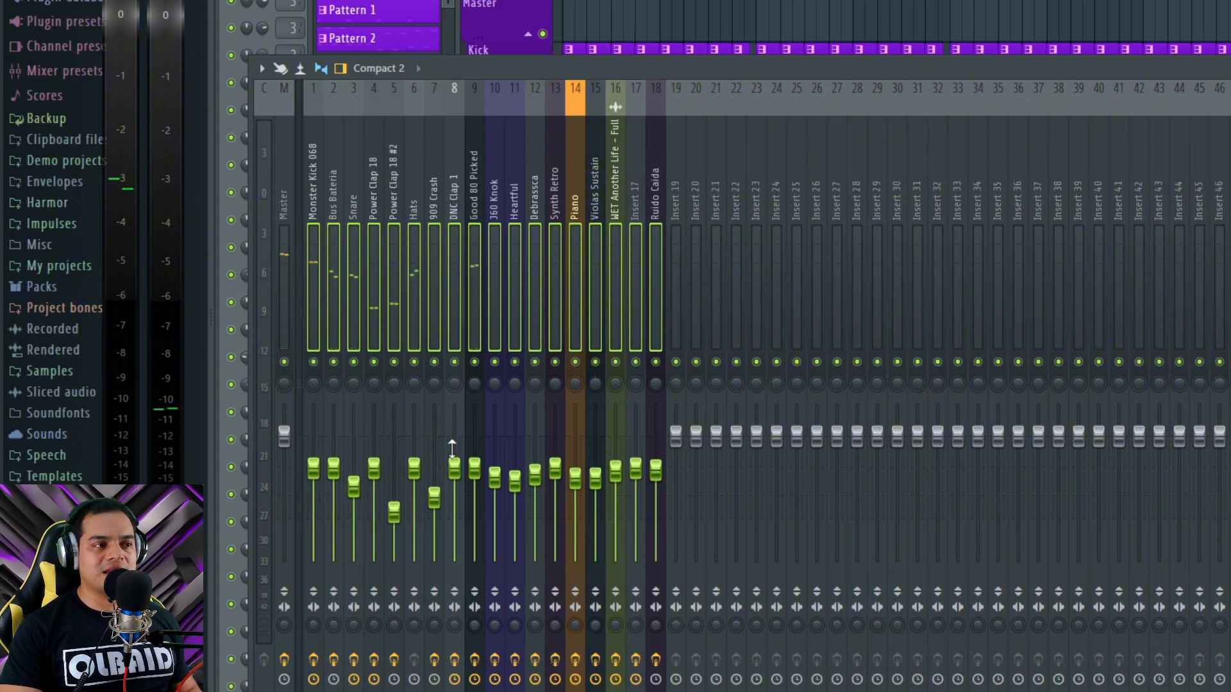
scroll(452, 447, up, 5)
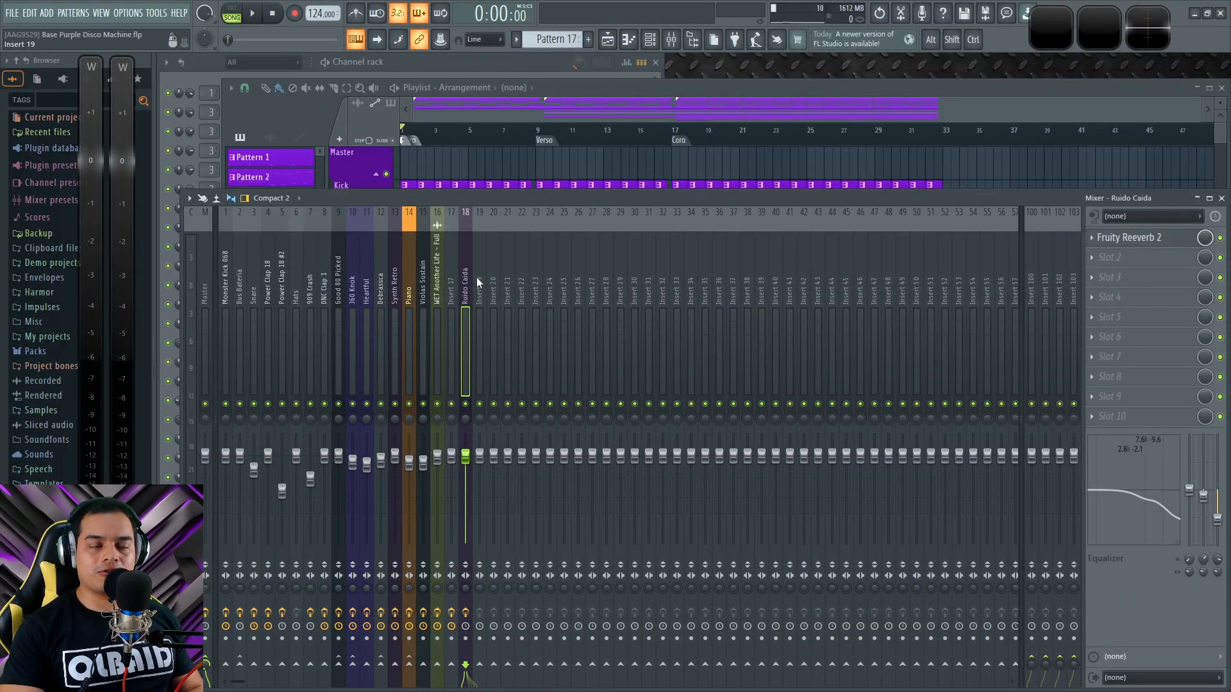
Review the effect chains of the Piano, Synth Retro, Debrassca and Heartful mixer tracks
click(409, 277)
click(393, 276)
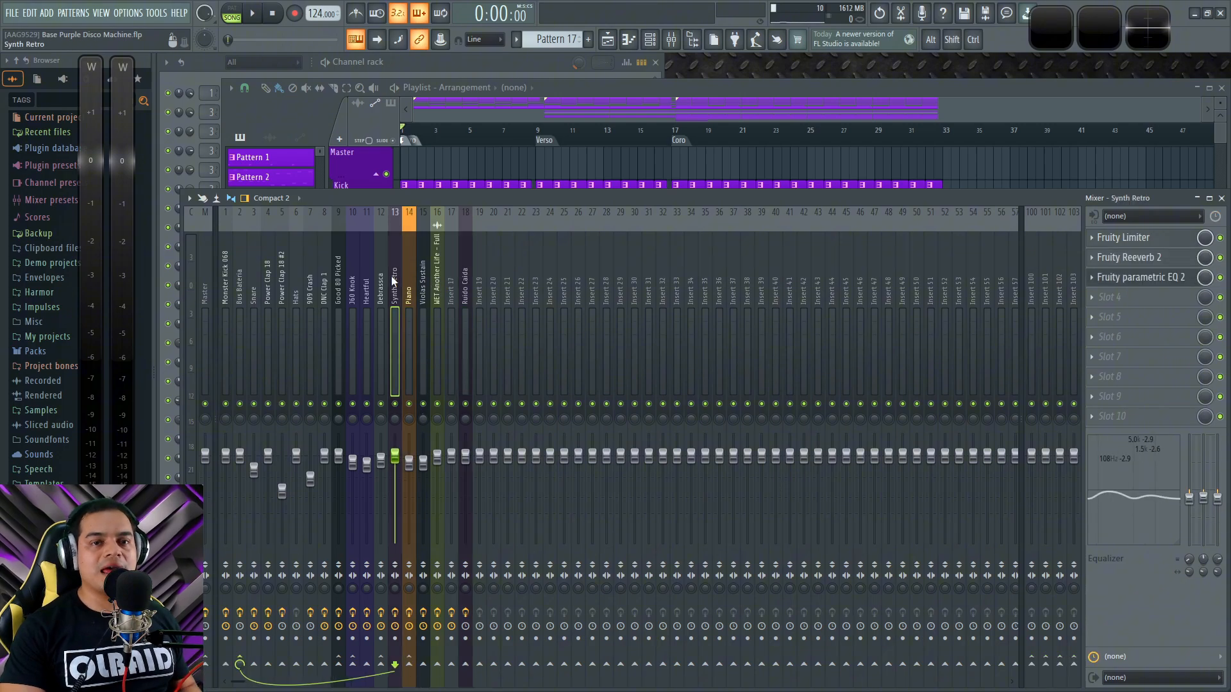
click(381, 277)
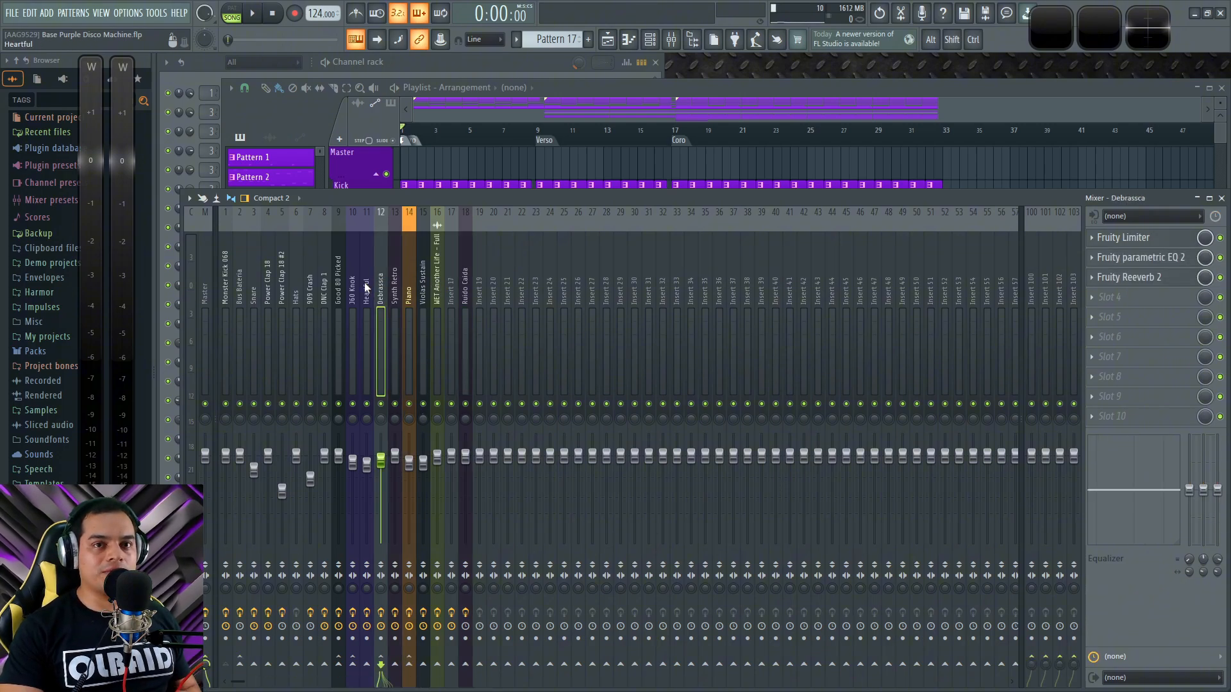
click(366, 288)
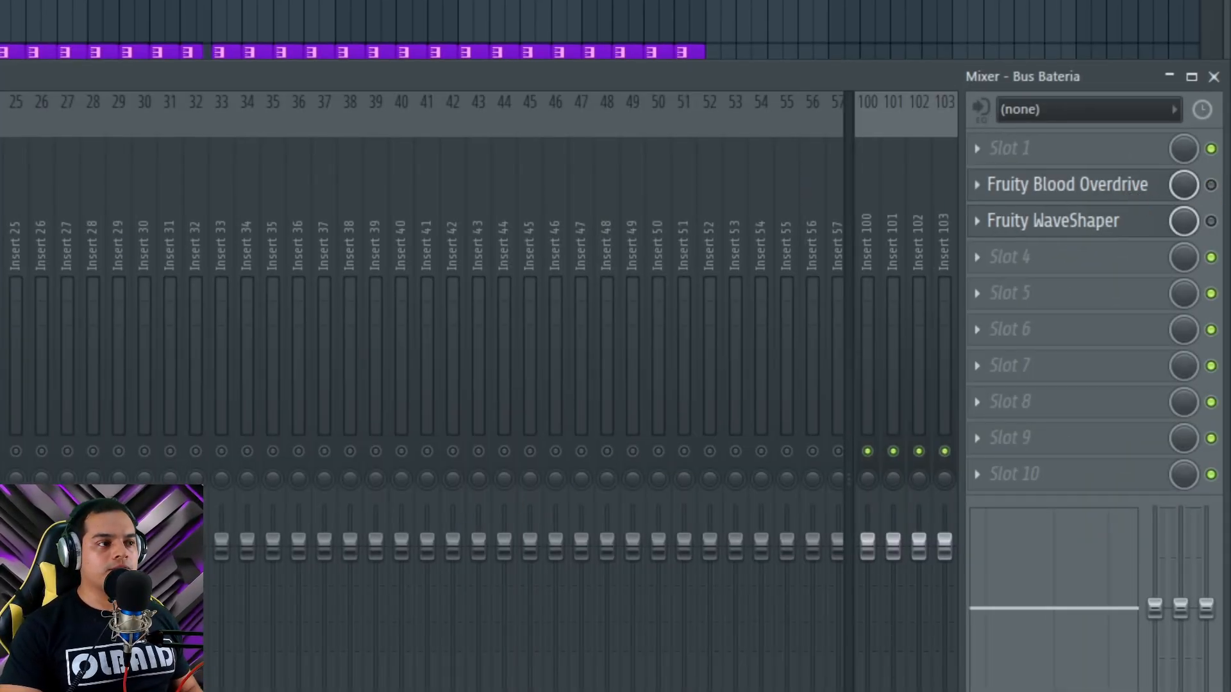
Open Fruity Blood Overdrive on the Bus Bateria mixer track and show its plugin wrapper settings
key(F9)
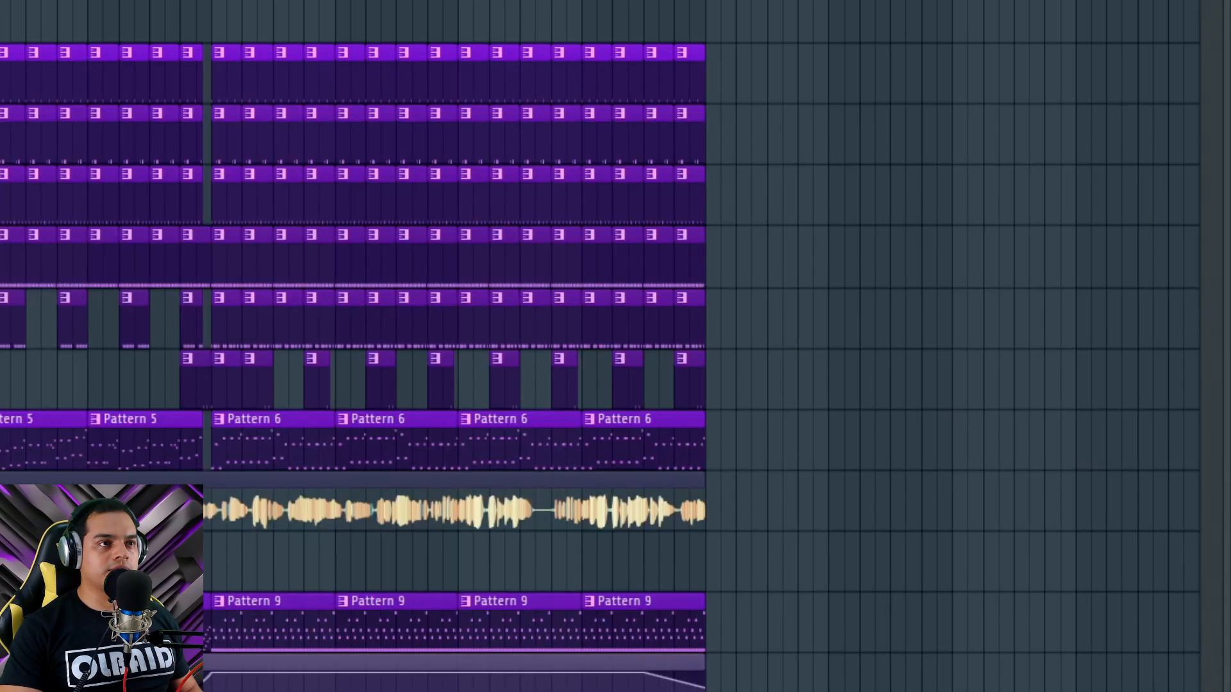
key(F9)
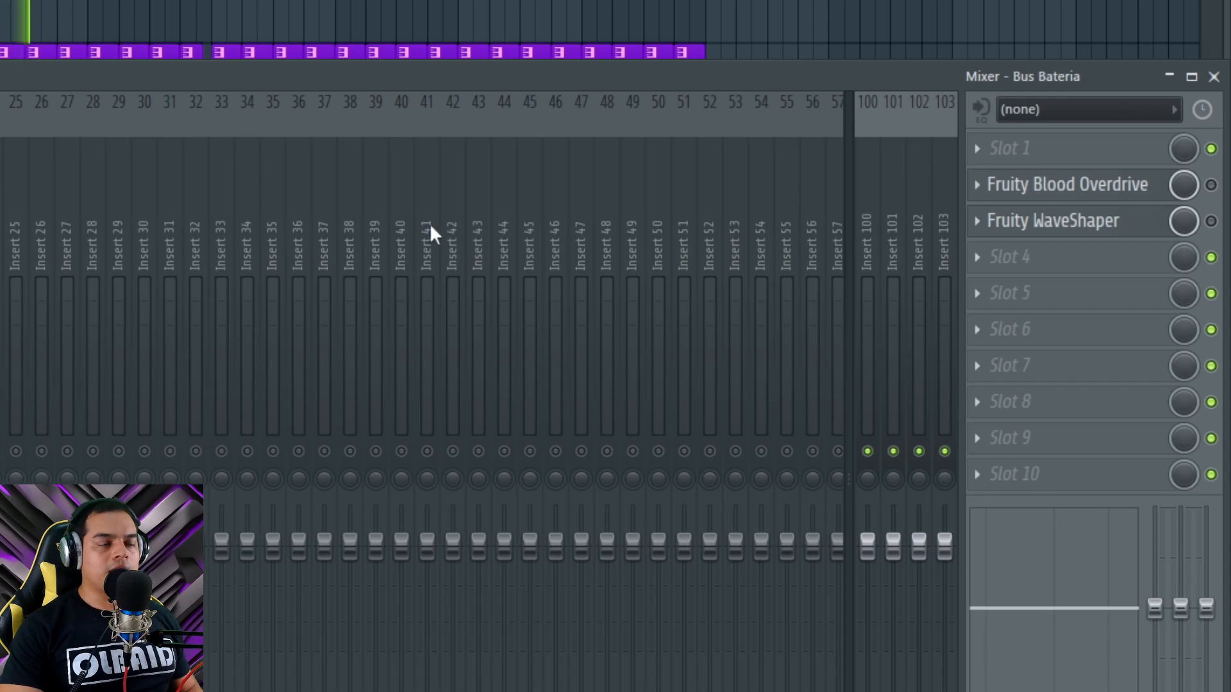
click(1090, 183)
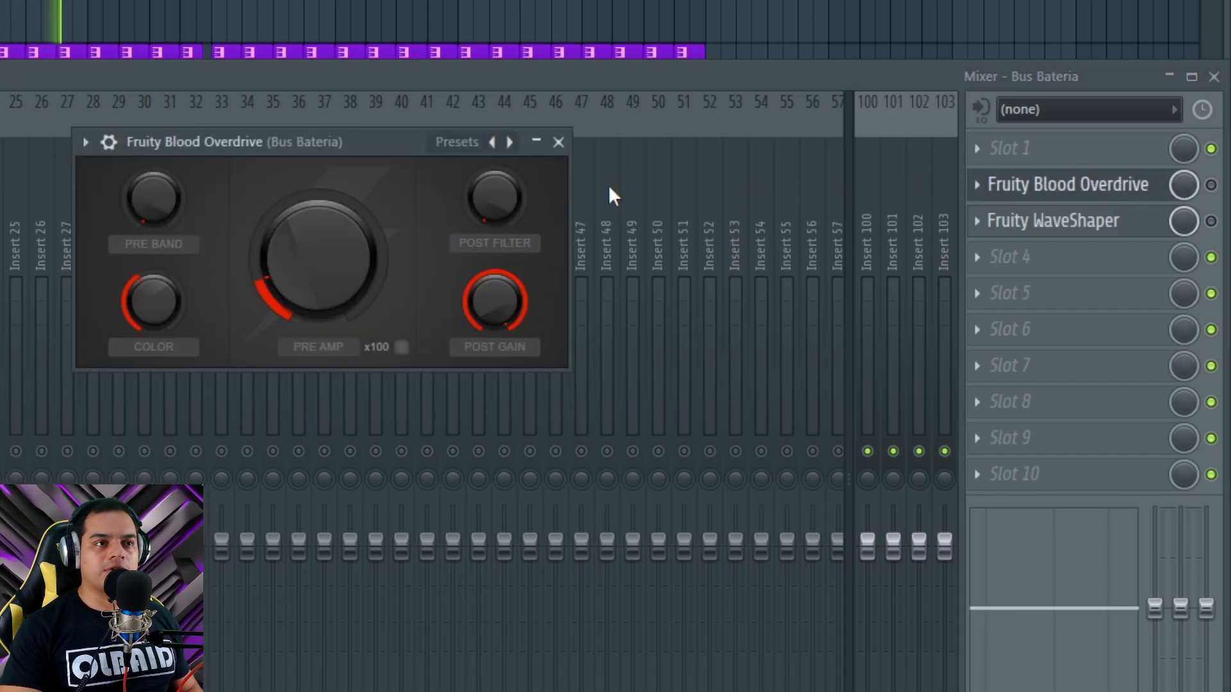
click(109, 143)
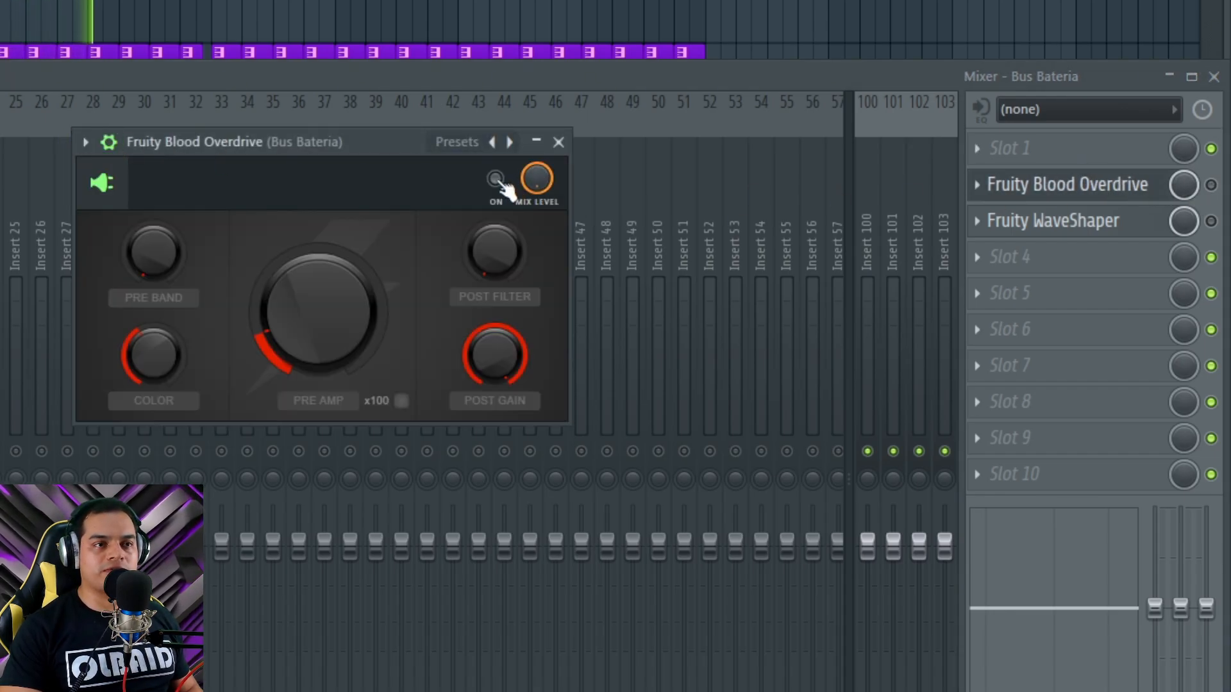
Enable Fruity Blood Overdrive on the drum bus, comparing the drums with and without the effect
click(496, 180)
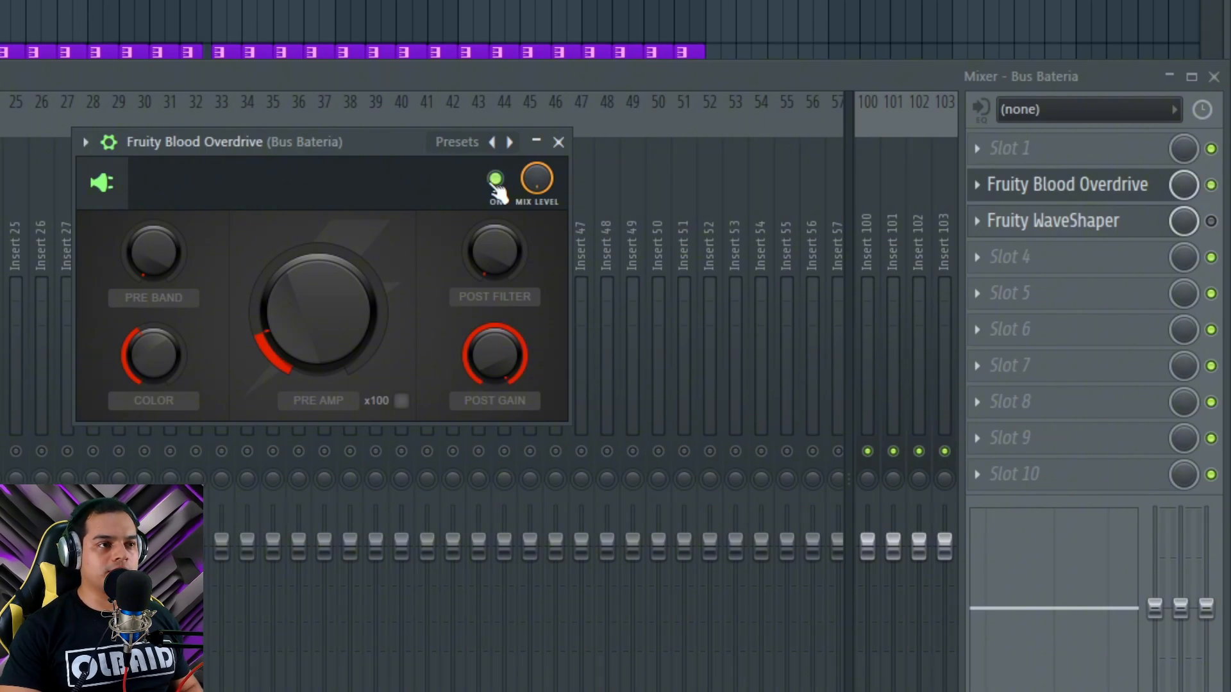
click(495, 179)
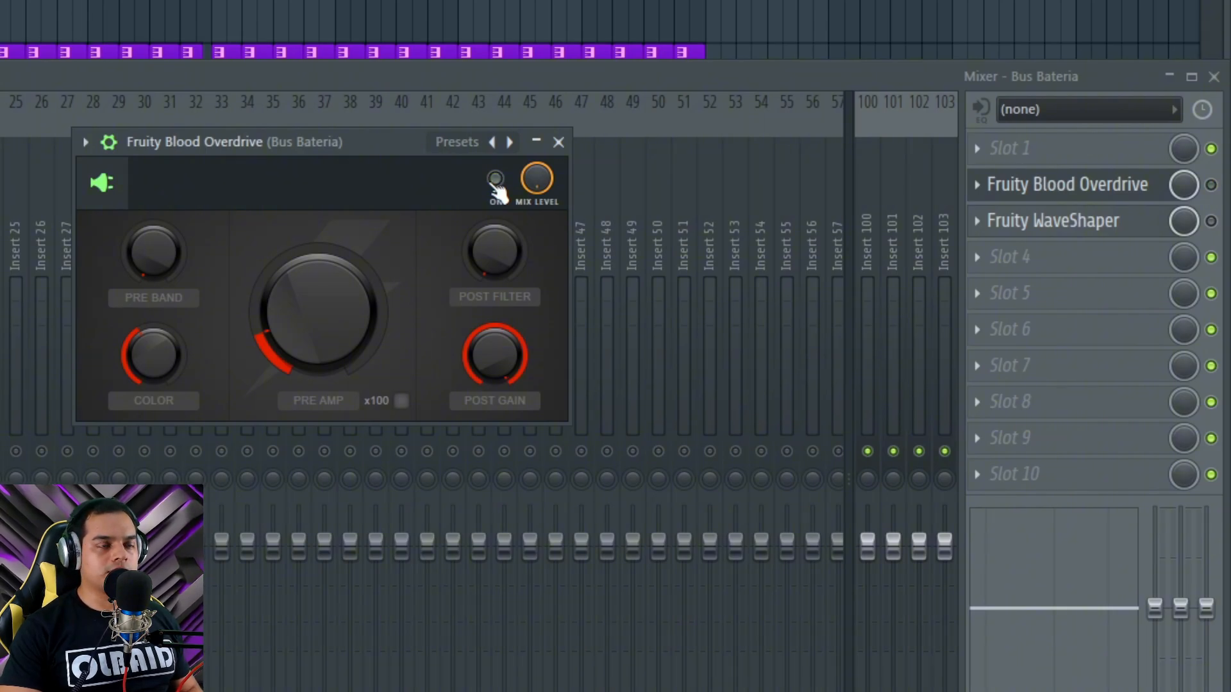
click(495, 180)
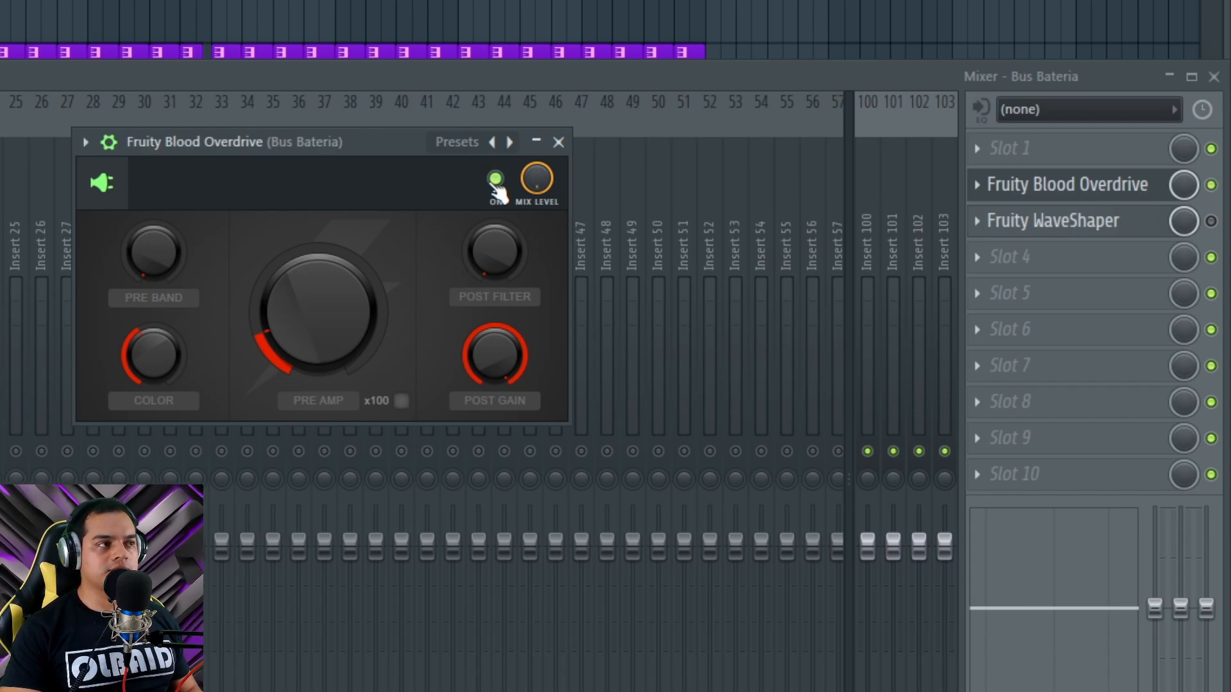
click(495, 179)
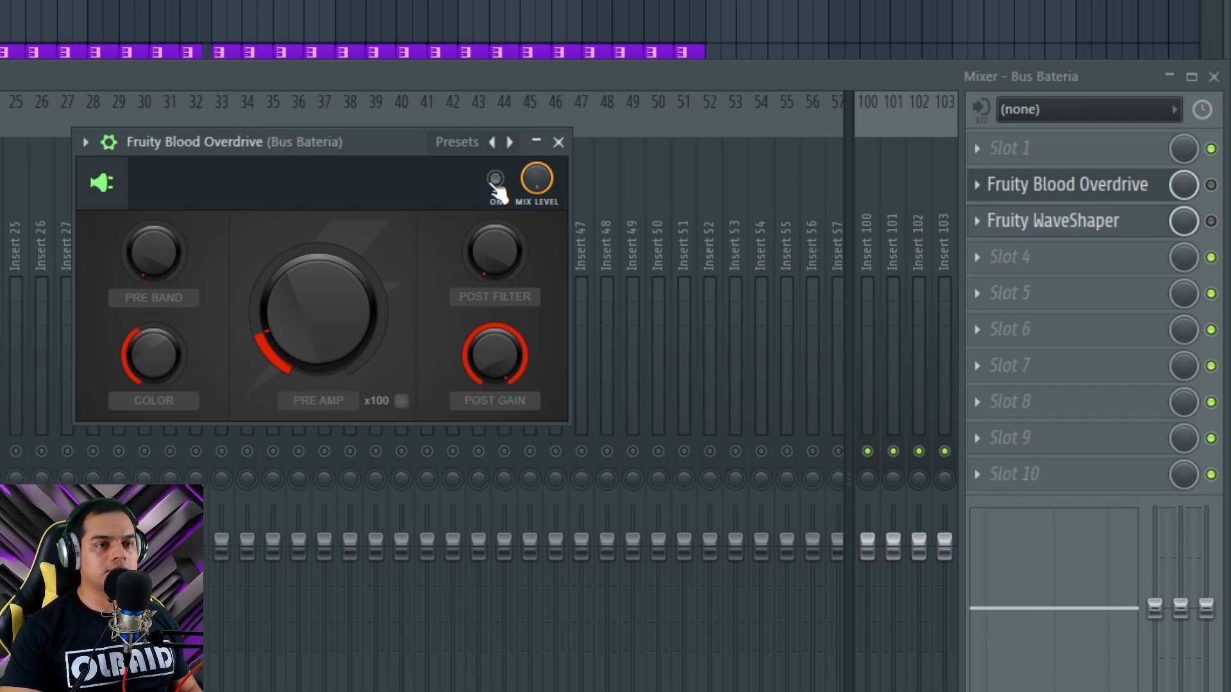
click(496, 179)
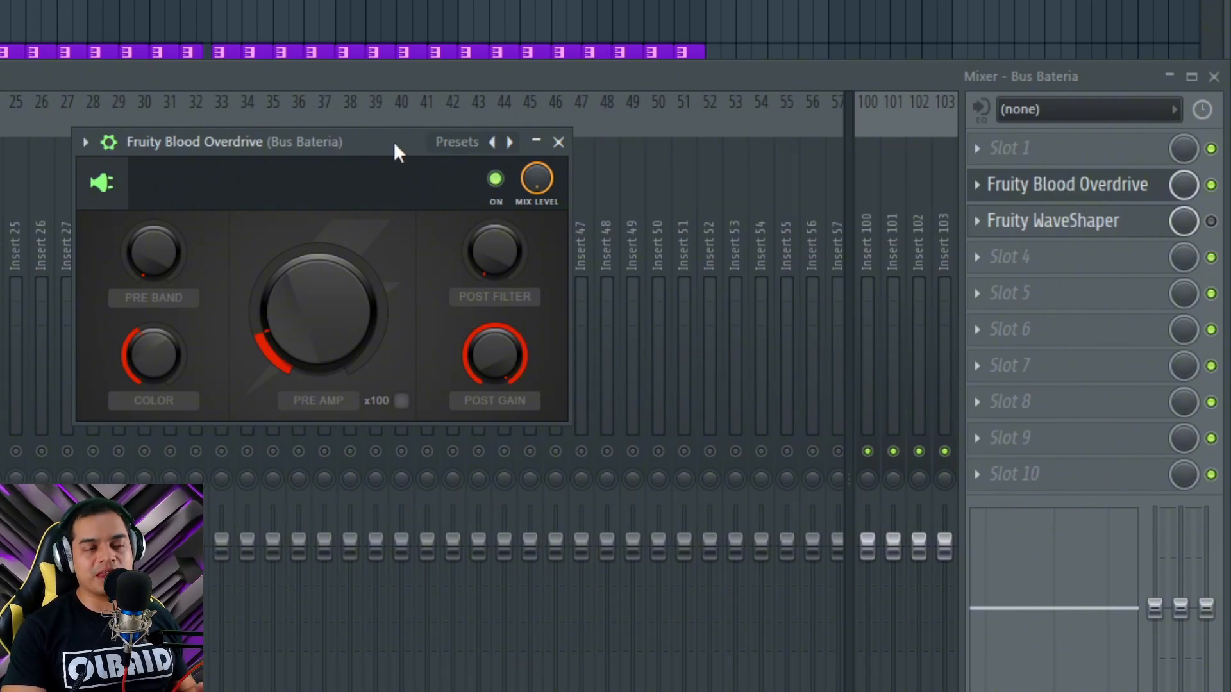
Move the Fruity Blood Overdrive window lower and compare the drum bus with the effect bypassed and enabled
drag(391, 145, 361, 157)
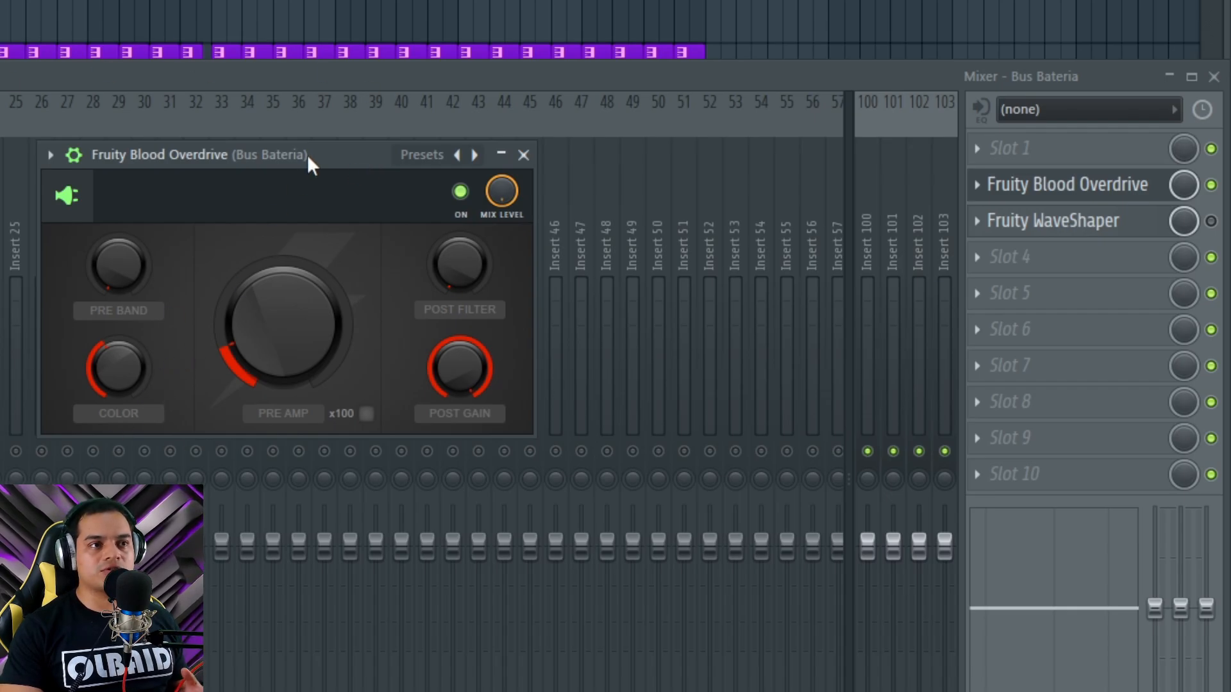
drag(308, 165, 285, 252)
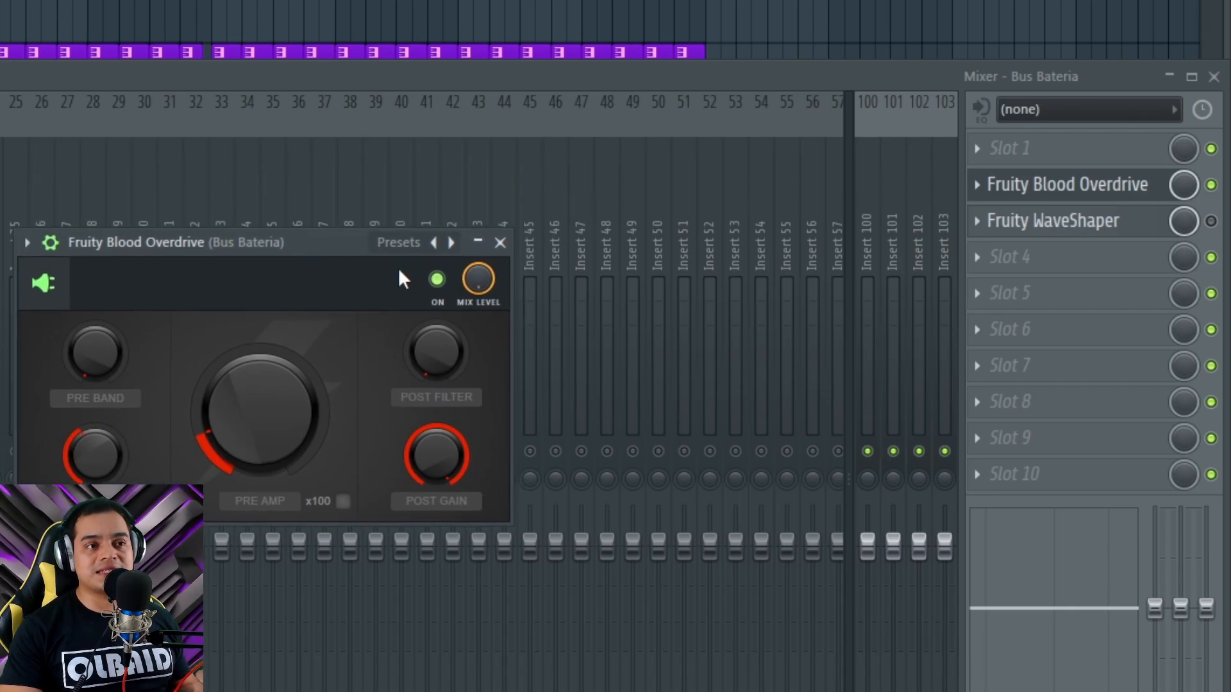
click(438, 280)
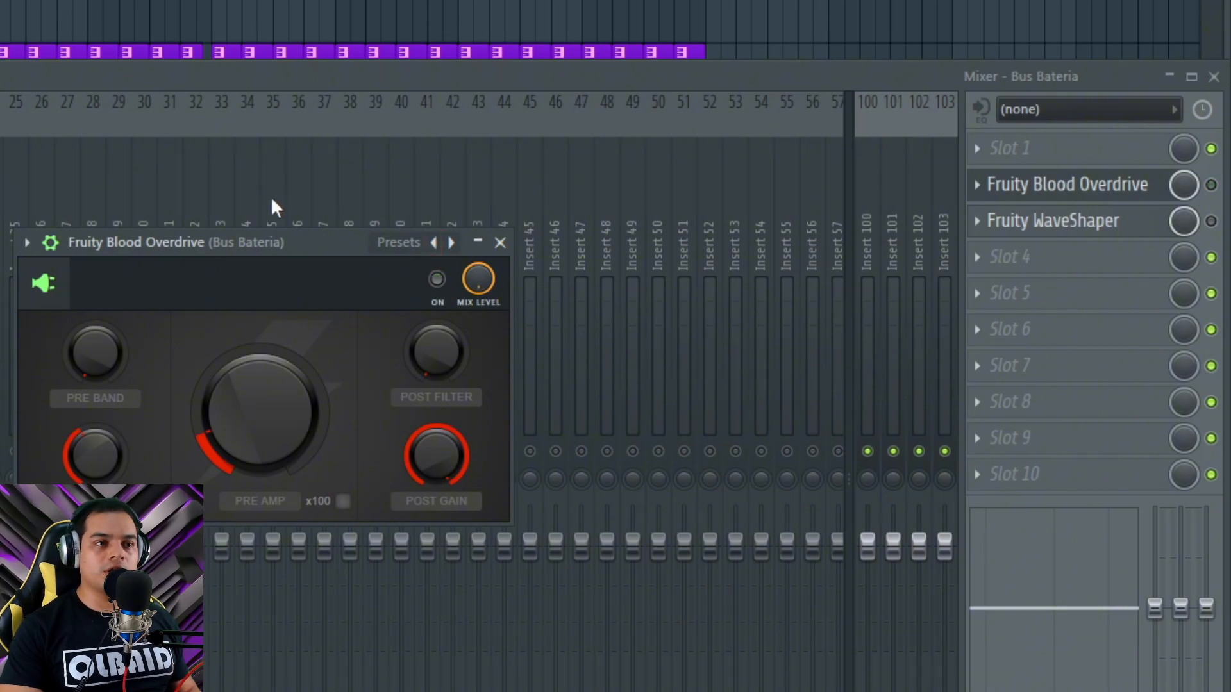
click(438, 280)
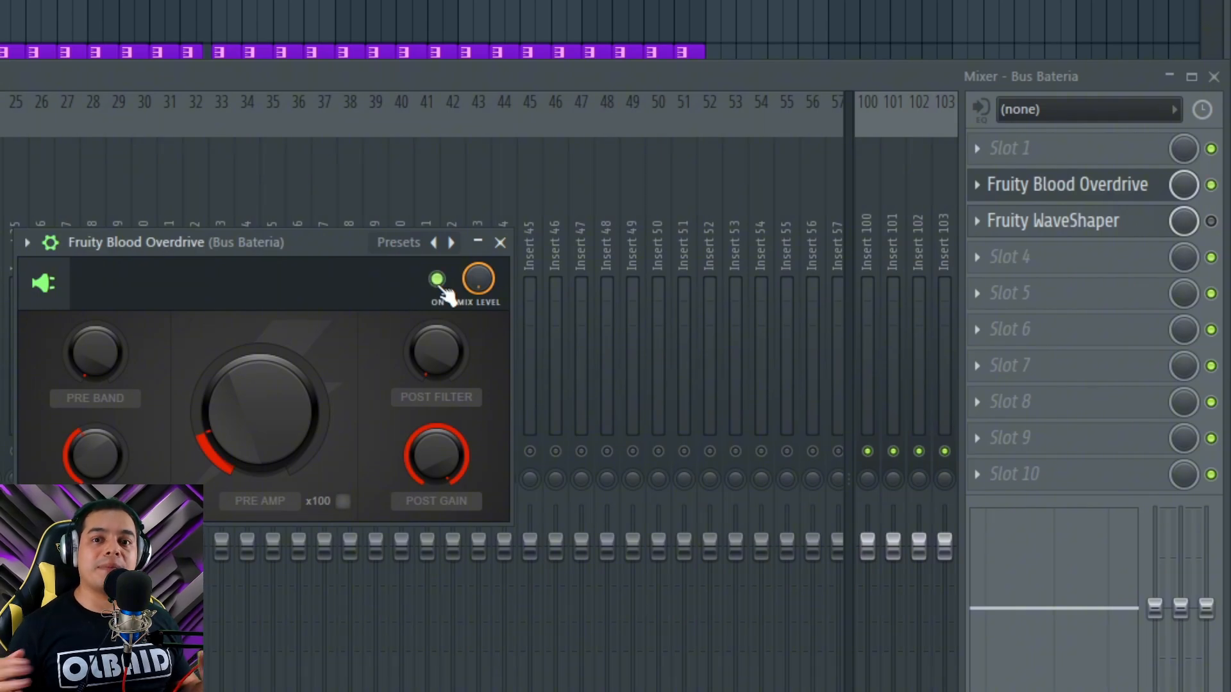
Lower Fruity Blood Overdrive's Post Gain to about three quarters and toggle the effect off and on
drag(436, 455, 436, 445)
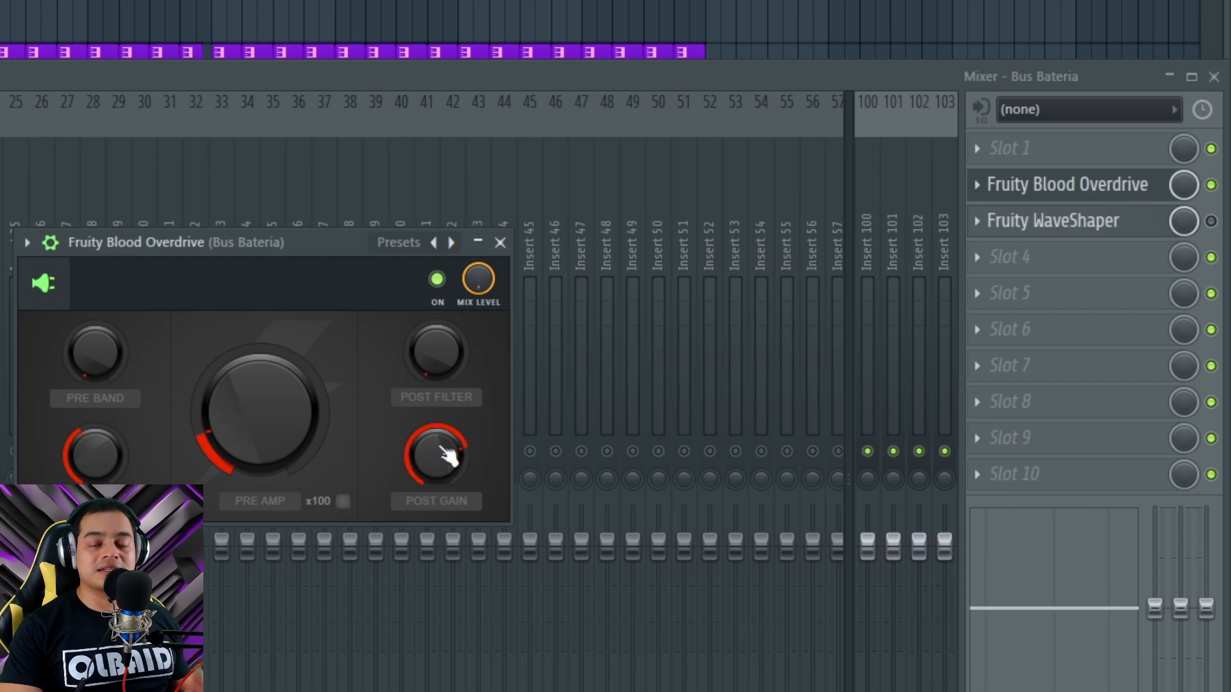
click(437, 280)
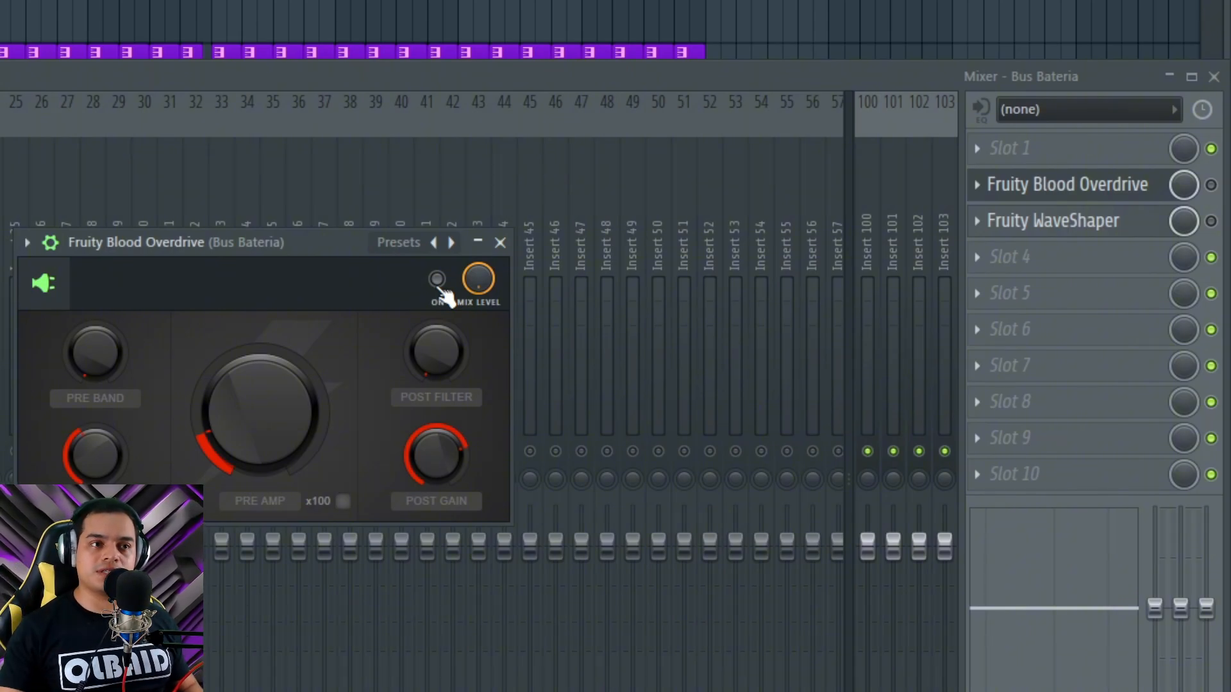
click(438, 282)
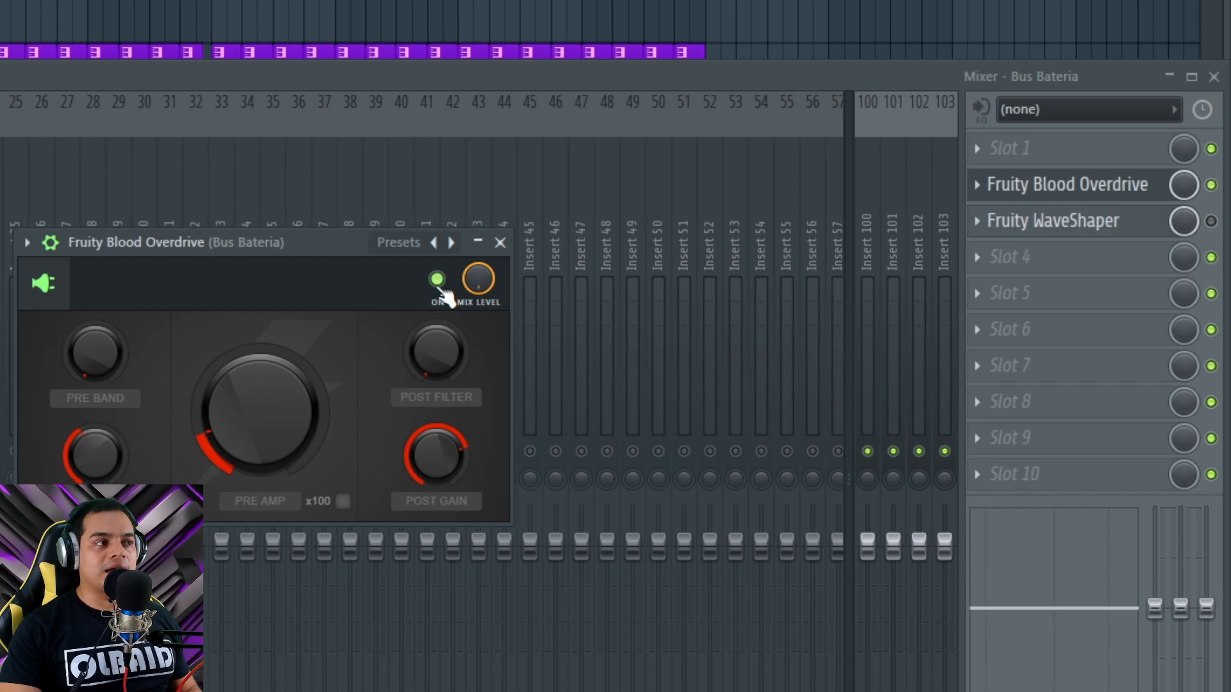
Play the drums and switch Fruity Blood Overdrive off and on repeatedly to compare the gain-matched sound
key(space)
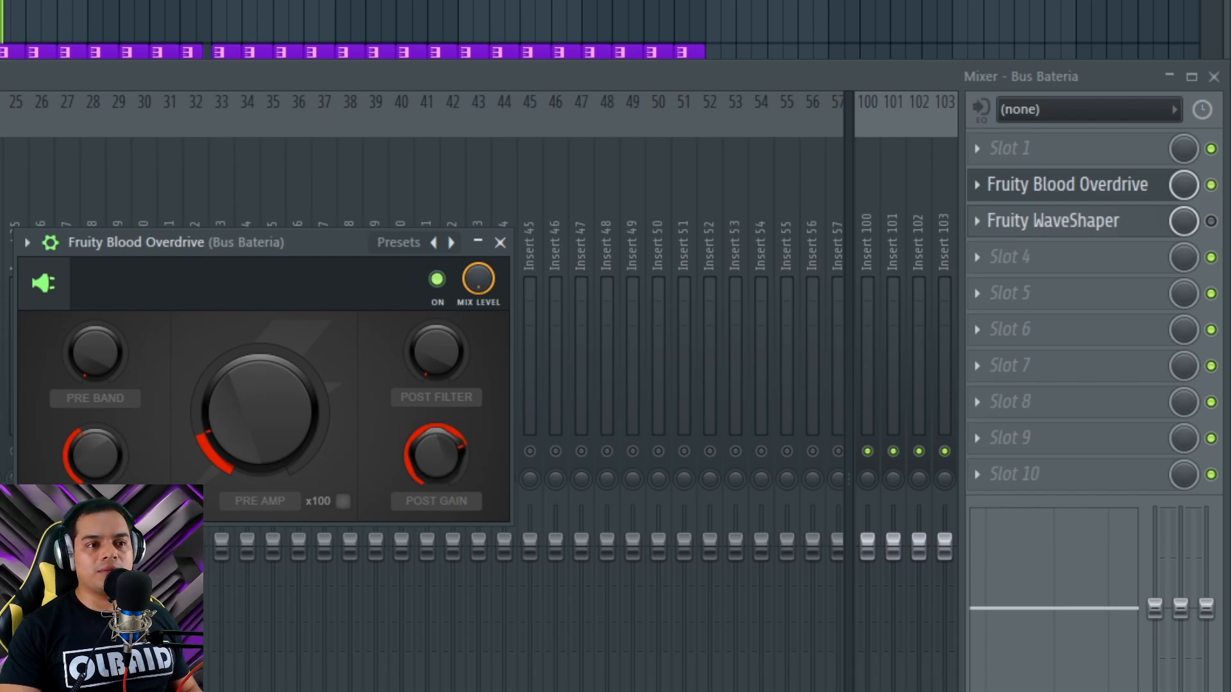
click(438, 281)
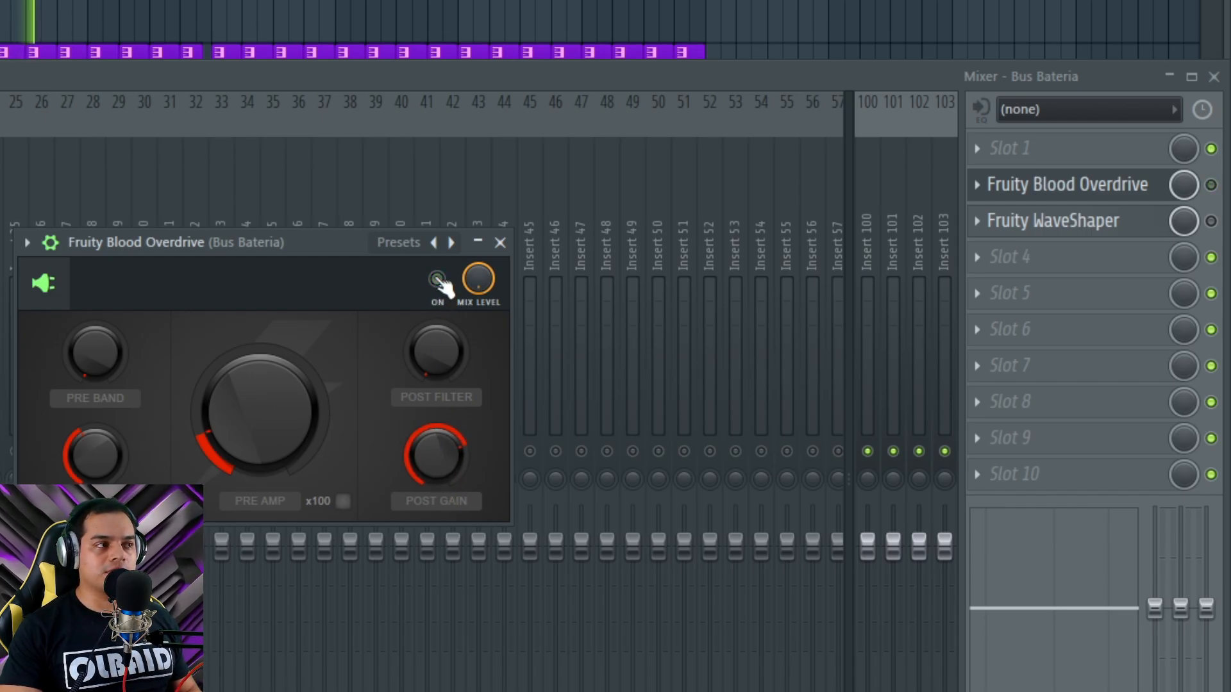
click(438, 281)
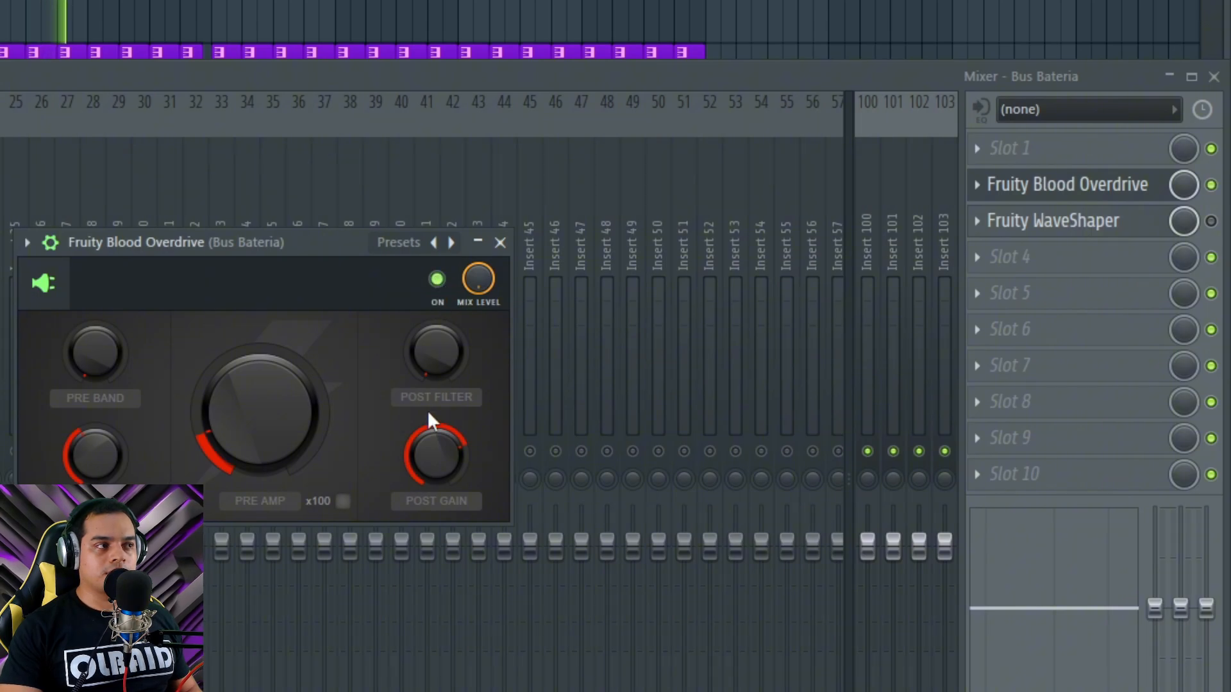
click(438, 280)
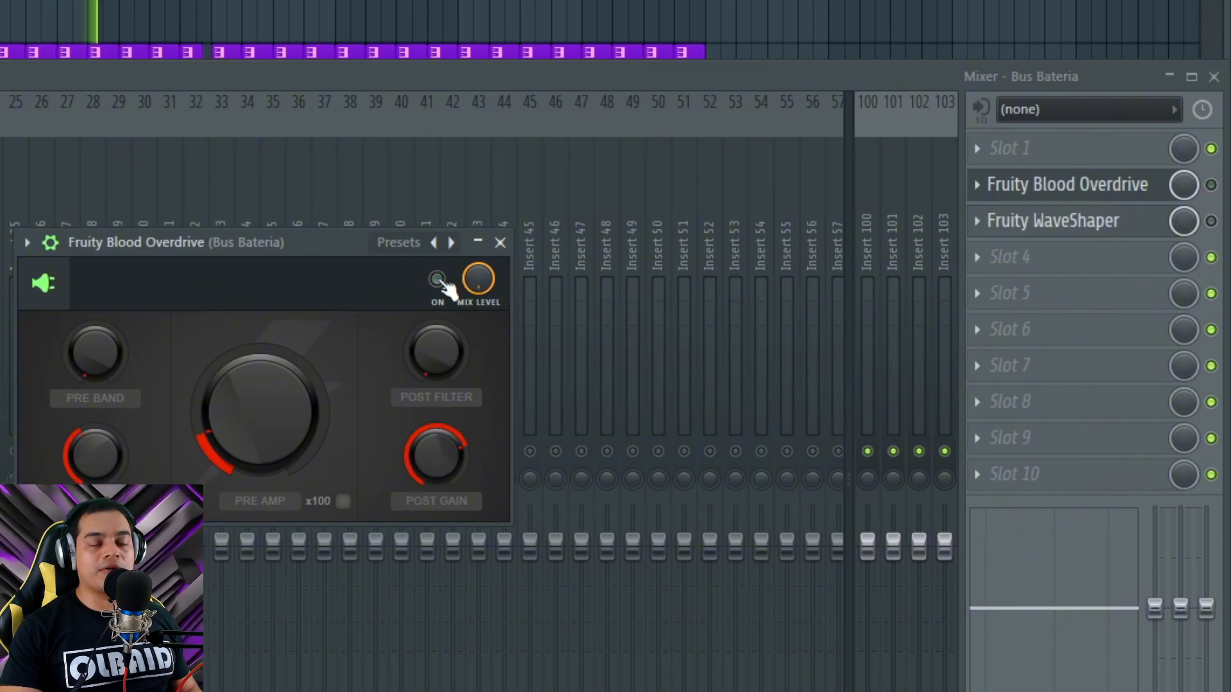
click(437, 280)
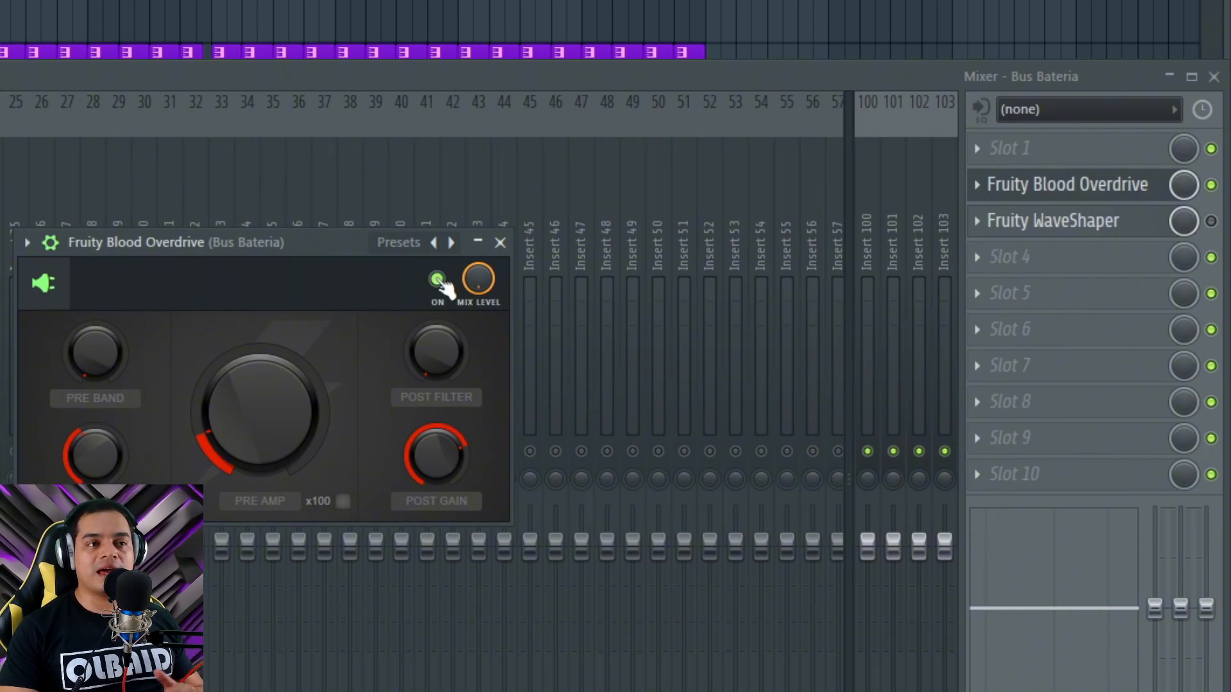
click(439, 280)
click(438, 281)
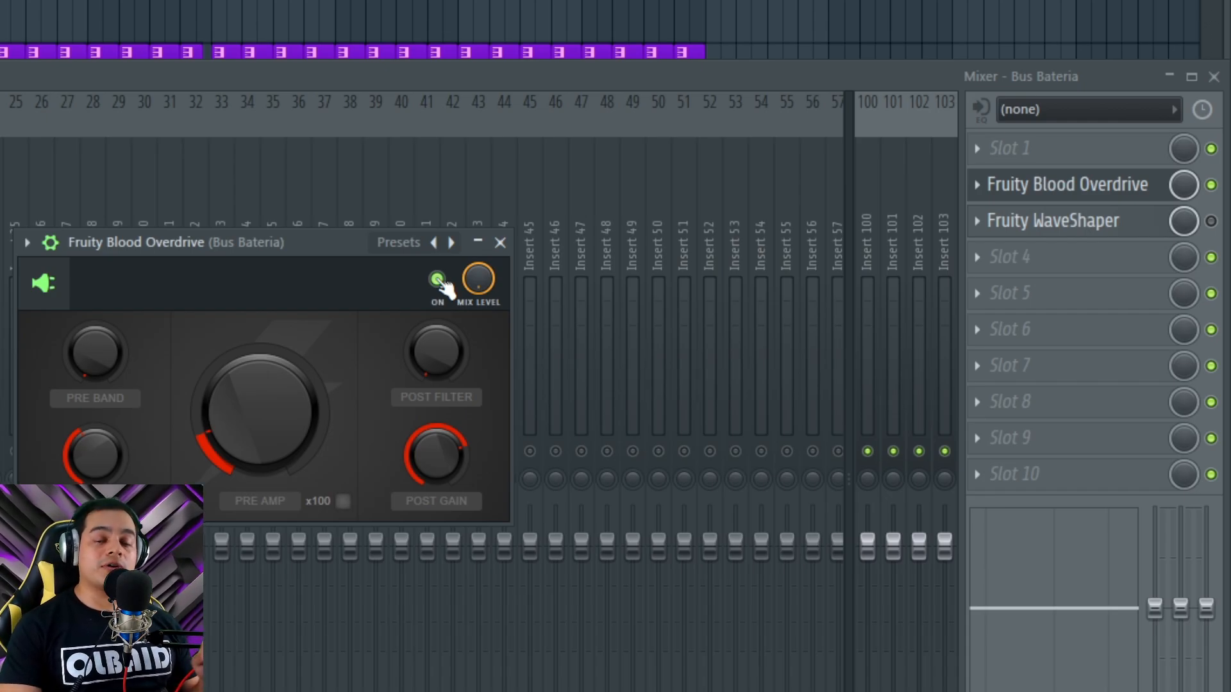
Reposition the Fruity Blood Overdrive window and try the x100 pre-amp multiplier
drag(328, 250, 369, 214)
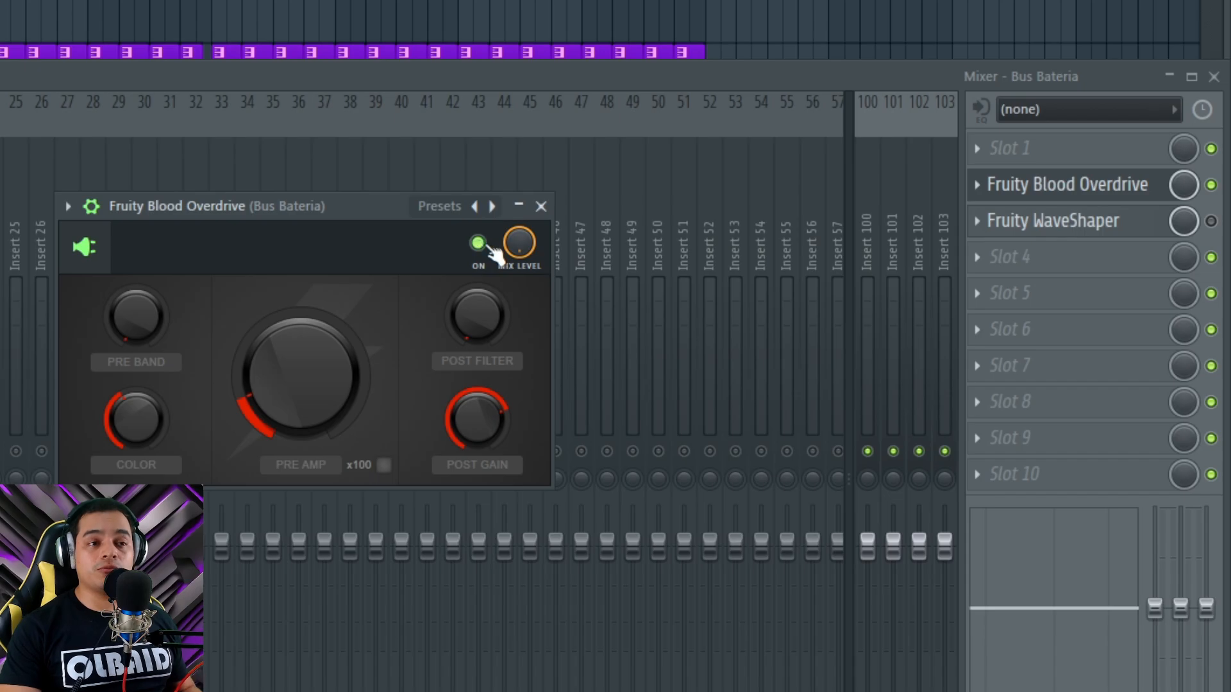
click(385, 467)
click(386, 468)
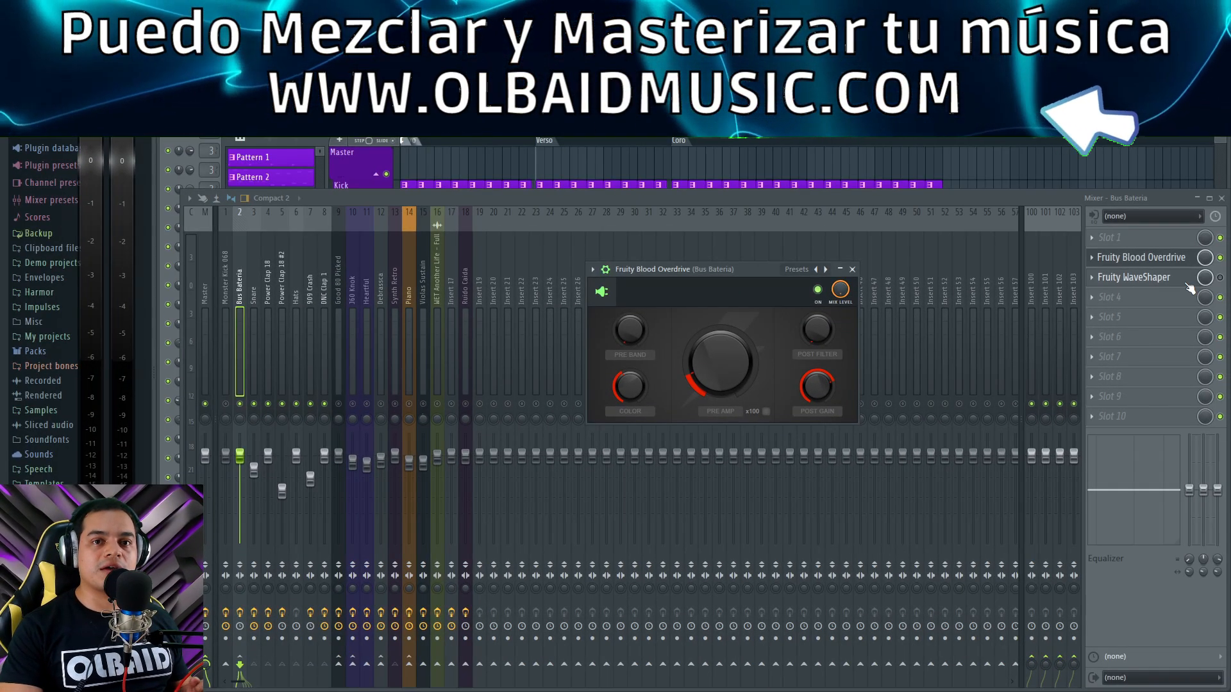
Switch on Fruity WaveShaper in the drum bus's effect chain
click(1220, 277)
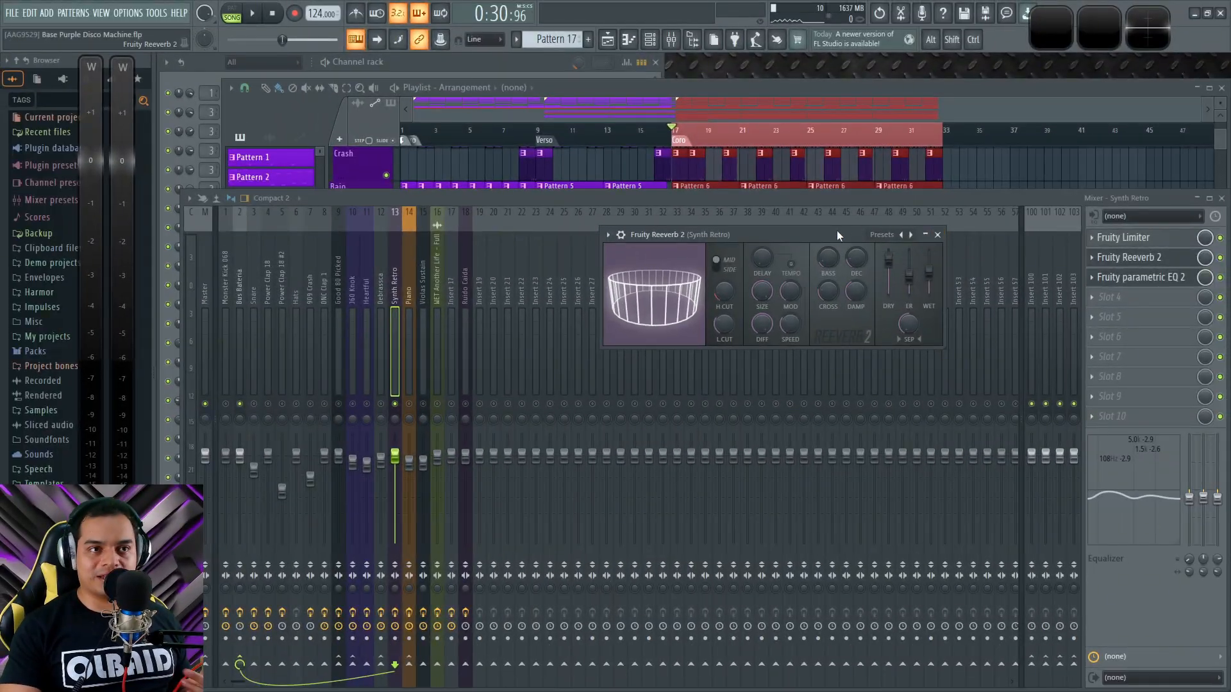
drag(836, 230, 814, 244)
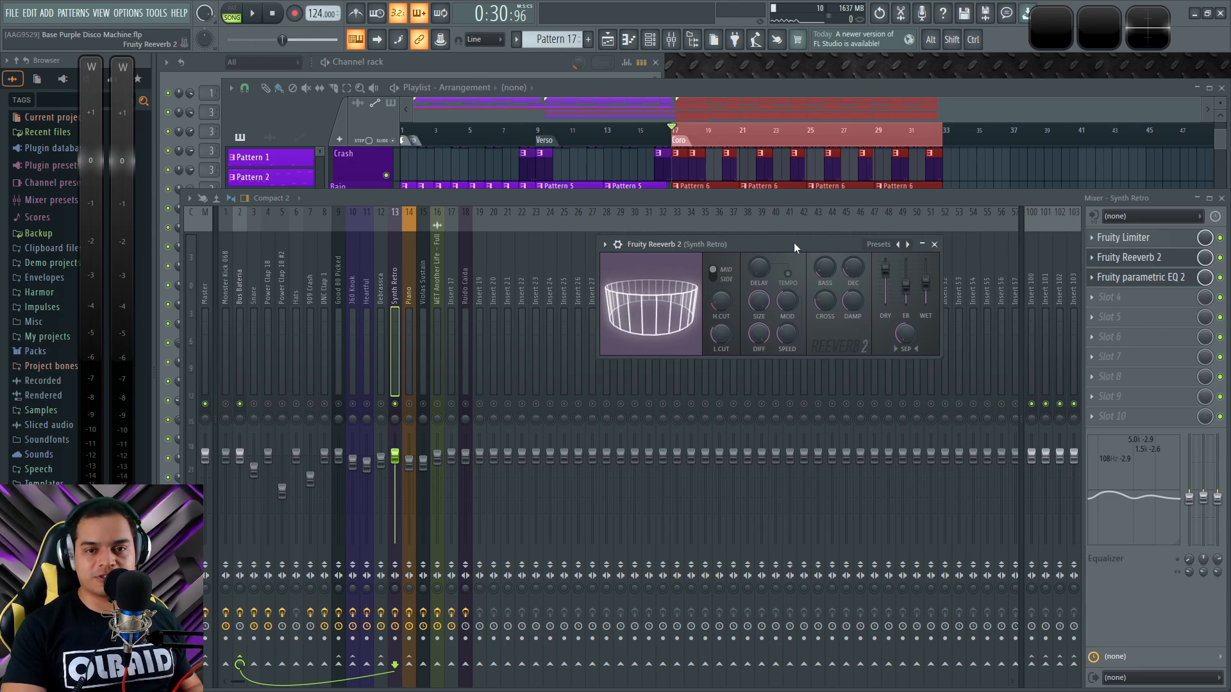
drag(795, 246, 764, 297)
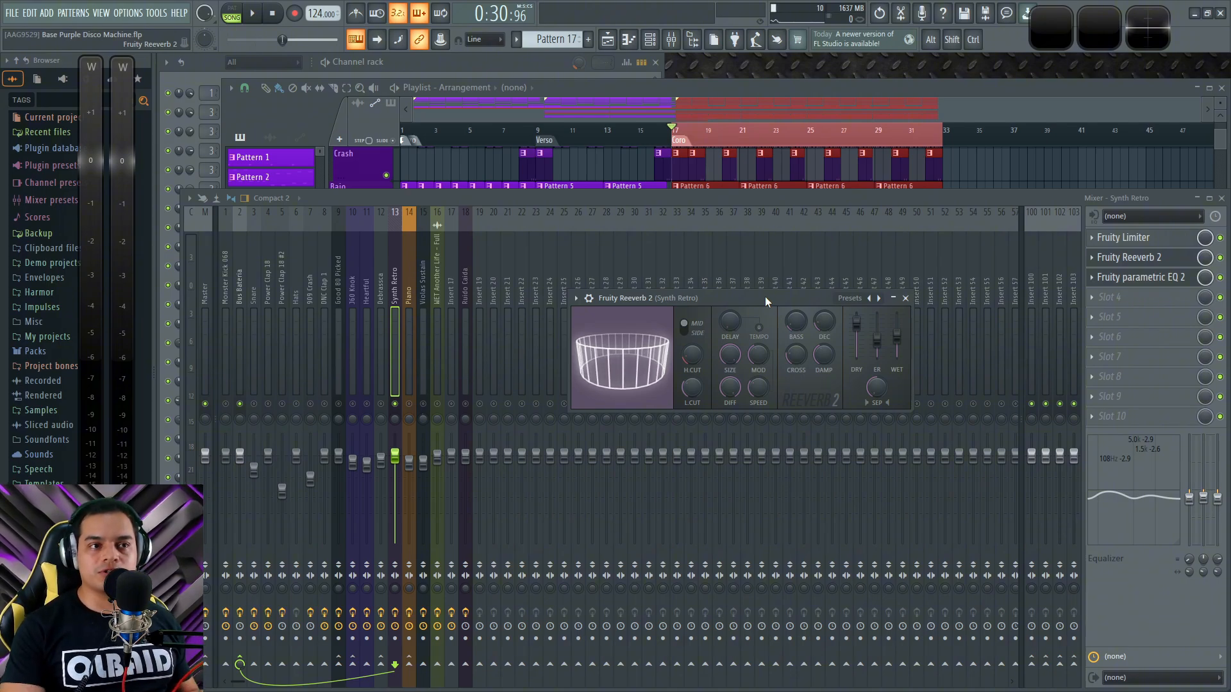
drag(764, 296, 809, 292)
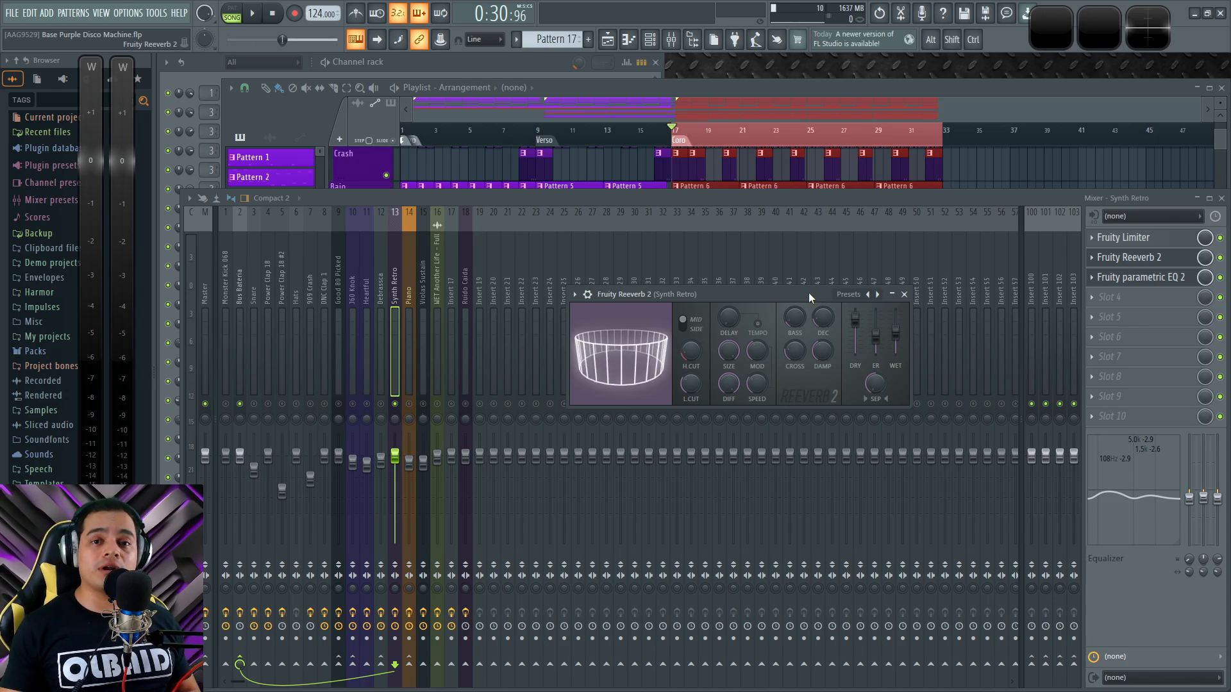
drag(809, 293, 793, 278)
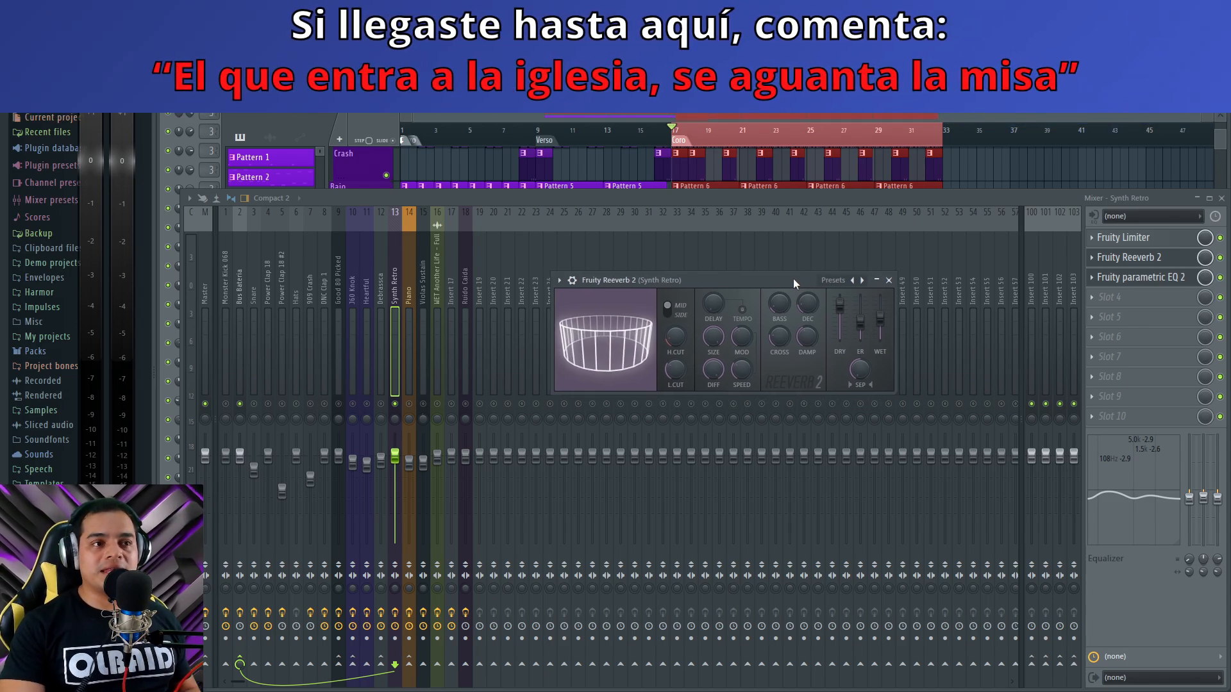
click(559, 280)
click(1129, 258)
click(1130, 258)
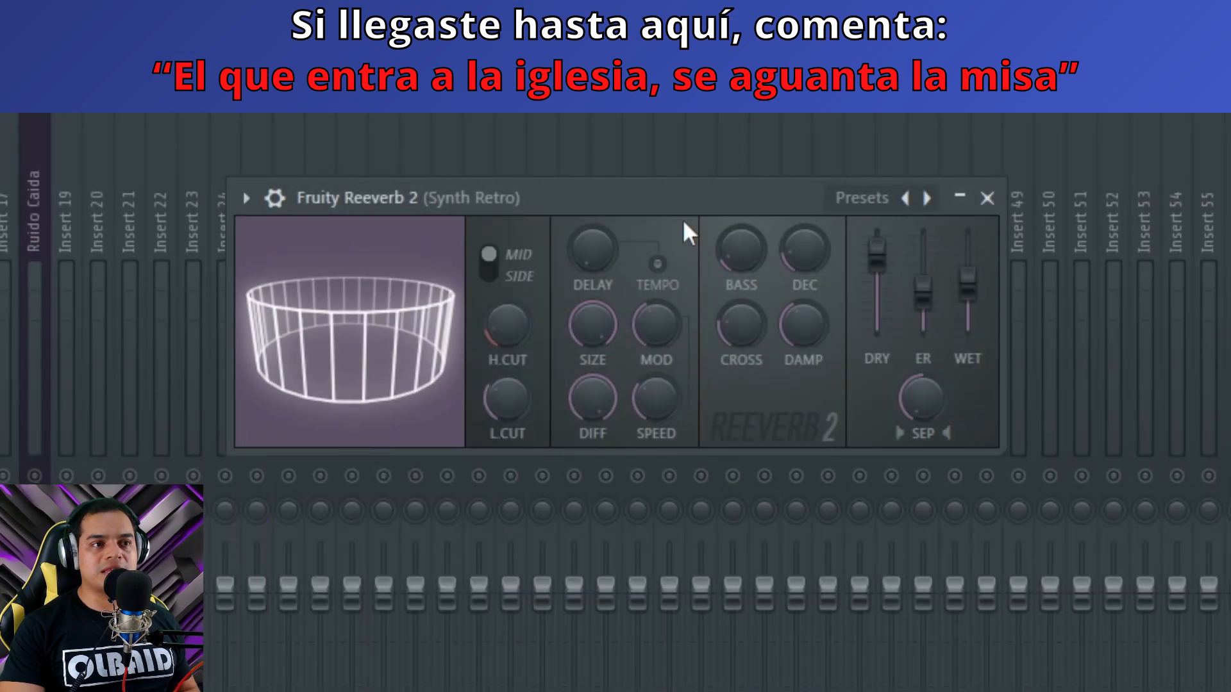
drag(686, 191, 720, 203)
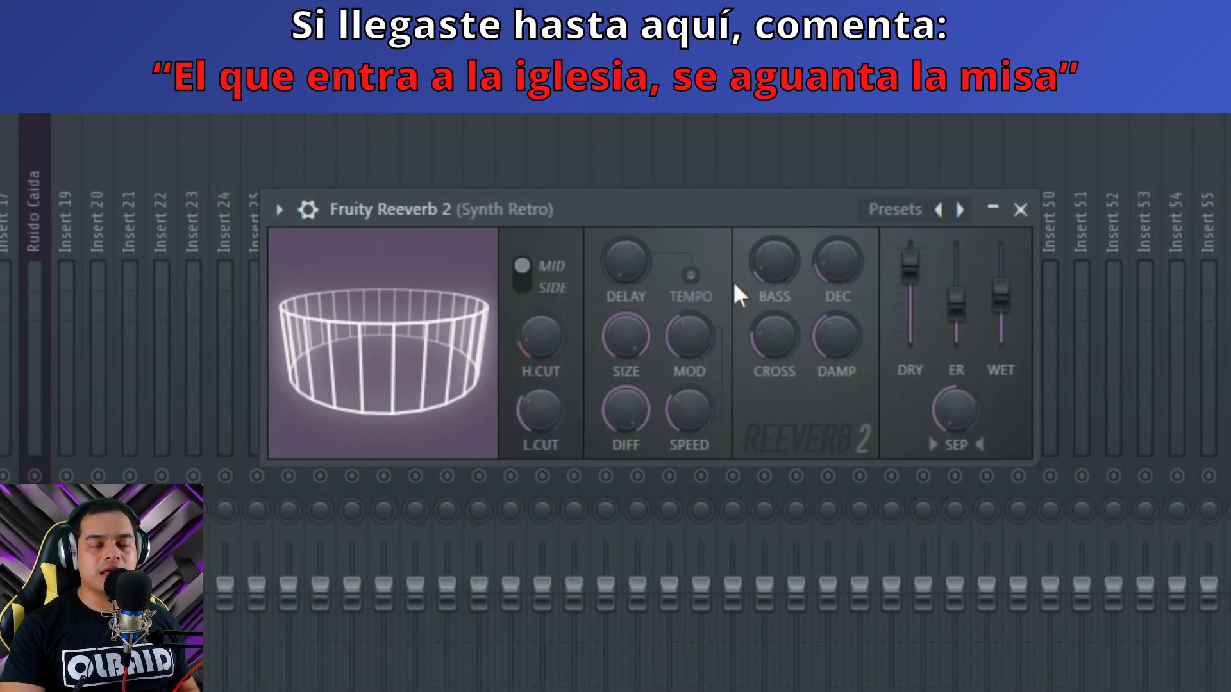
Reset the stereo separation in Synth Retro's Fruity Reeverb 2 to centre and reposition the effect window
right_click(953, 201)
click(826, 183)
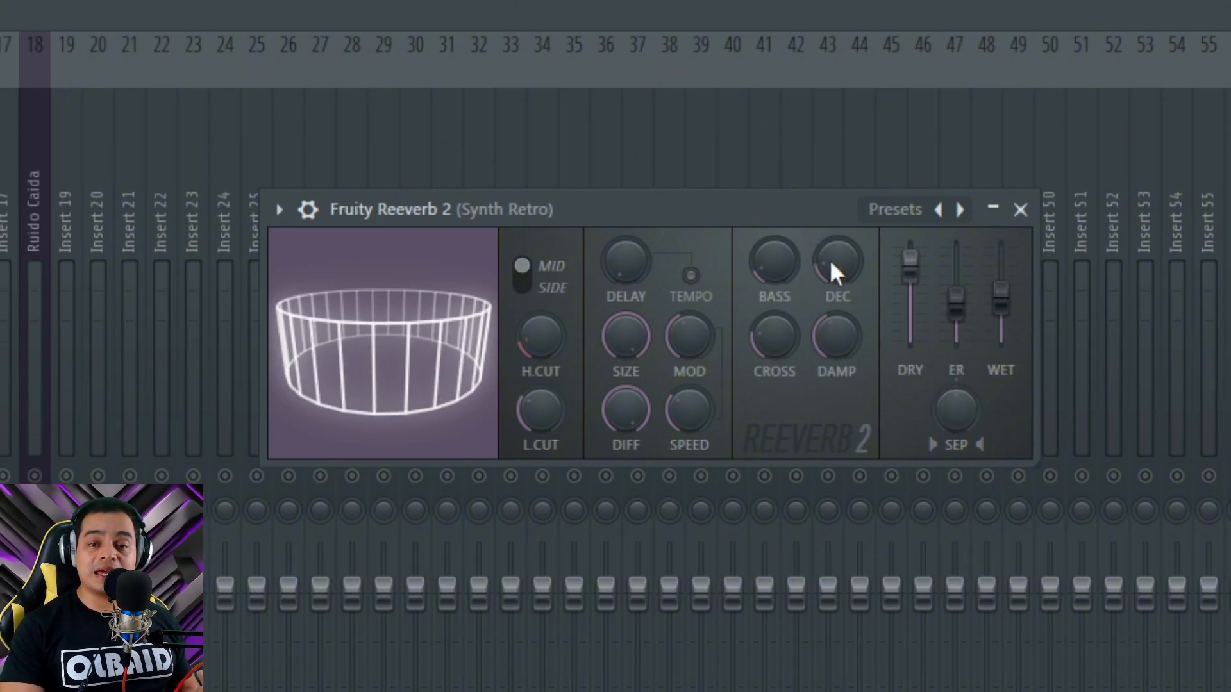
drag(739, 211, 747, 234)
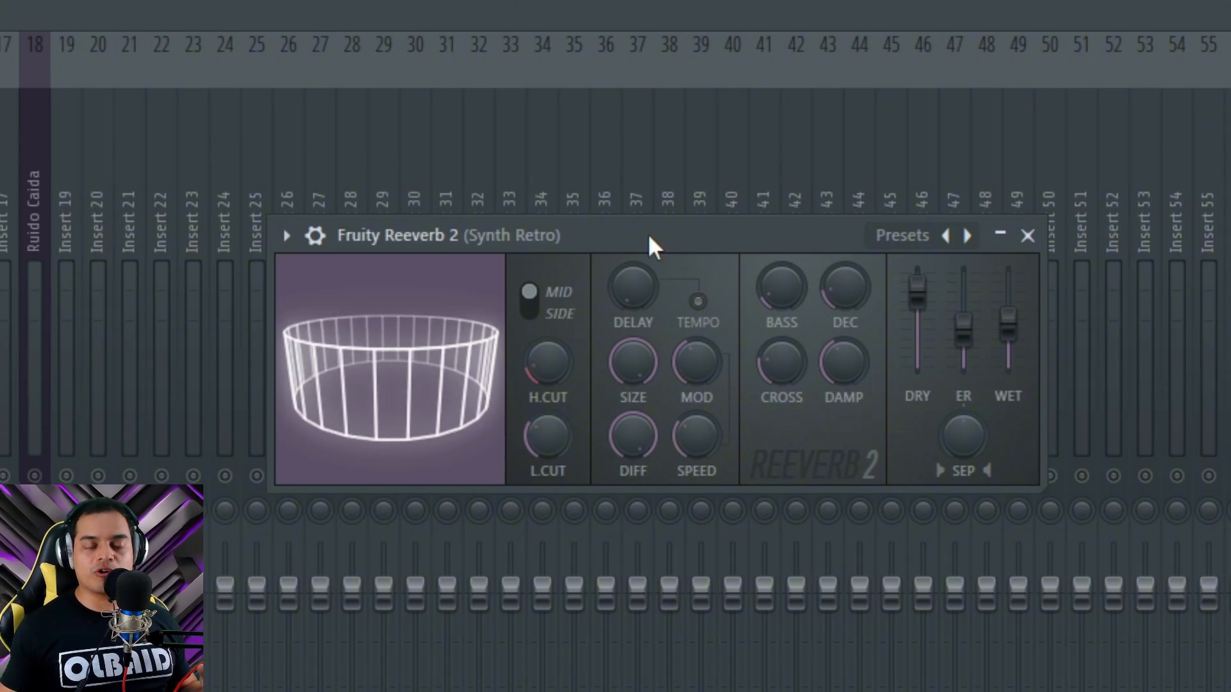
mouse_move(649, 237)
mouse_down()
mouse_move(701, 237)
mouse_move(650, 224)
mouse_up()
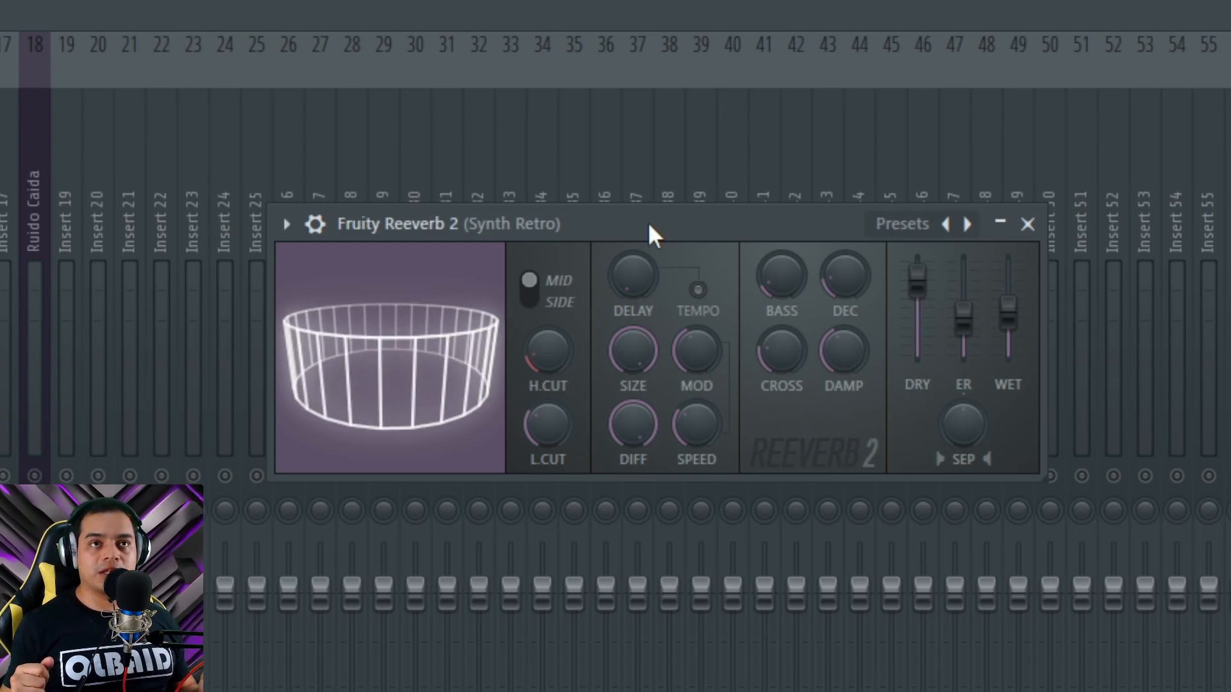
drag(650, 226, 621, 236)
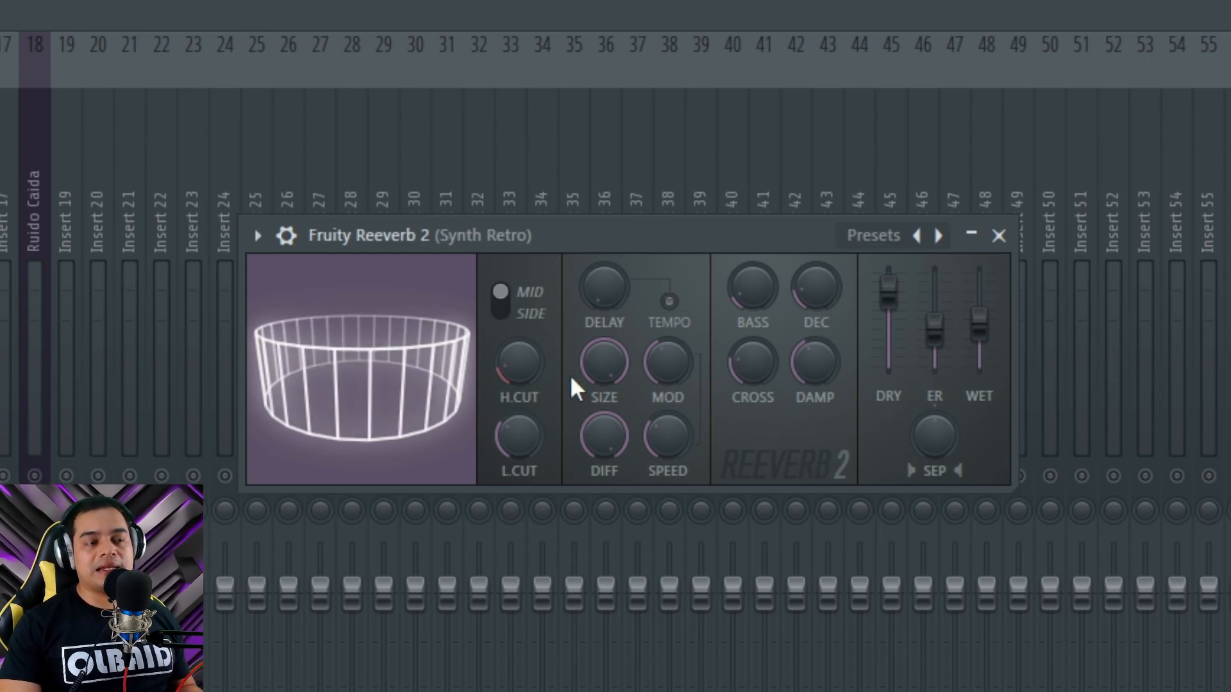
drag(661, 240, 635, 232)
Try different low-cut and high-cut positions in Synth Retro's Fruity Reeverb 2, leaving the high cut raised
drag(509, 432, 509, 400)
mouse_move(500, 356)
mouse_down()
mouse_move(500, 338)
mouse_move(500, 357)
mouse_up()
drag(494, 430, 494, 456)
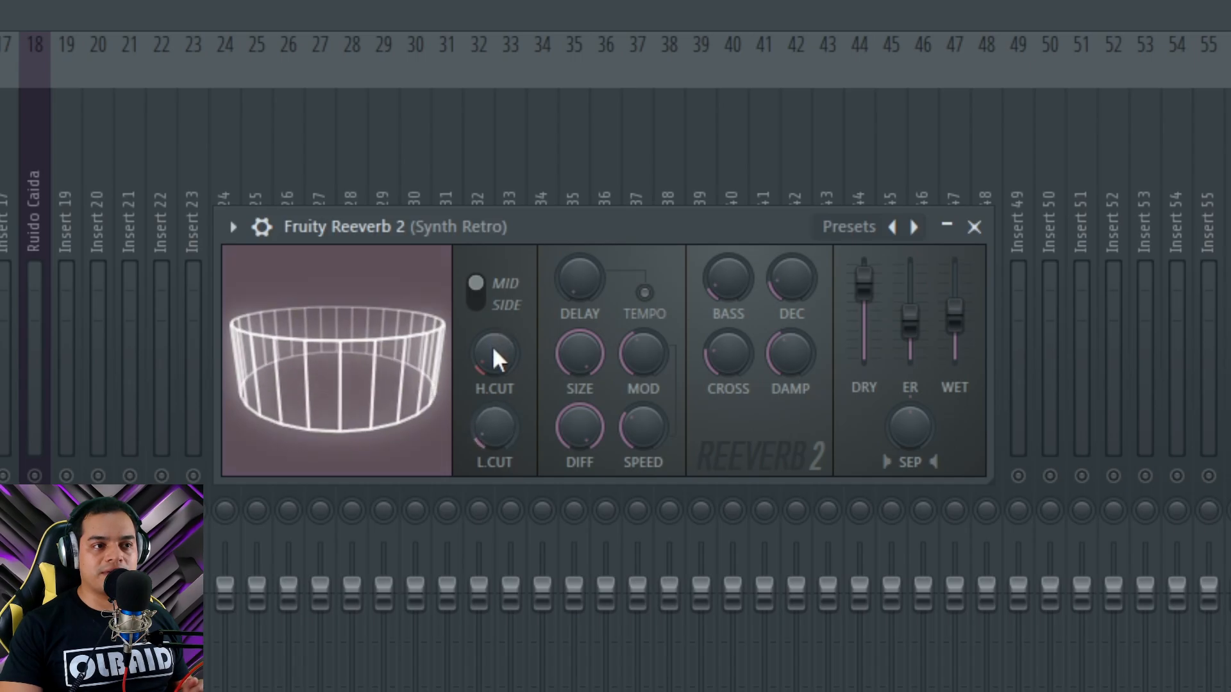
drag(494, 349, 494, 331)
mouse_move(500, 423)
mouse_down()
mouse_move(500, 407)
mouse_move(492, 441)
mouse_up()
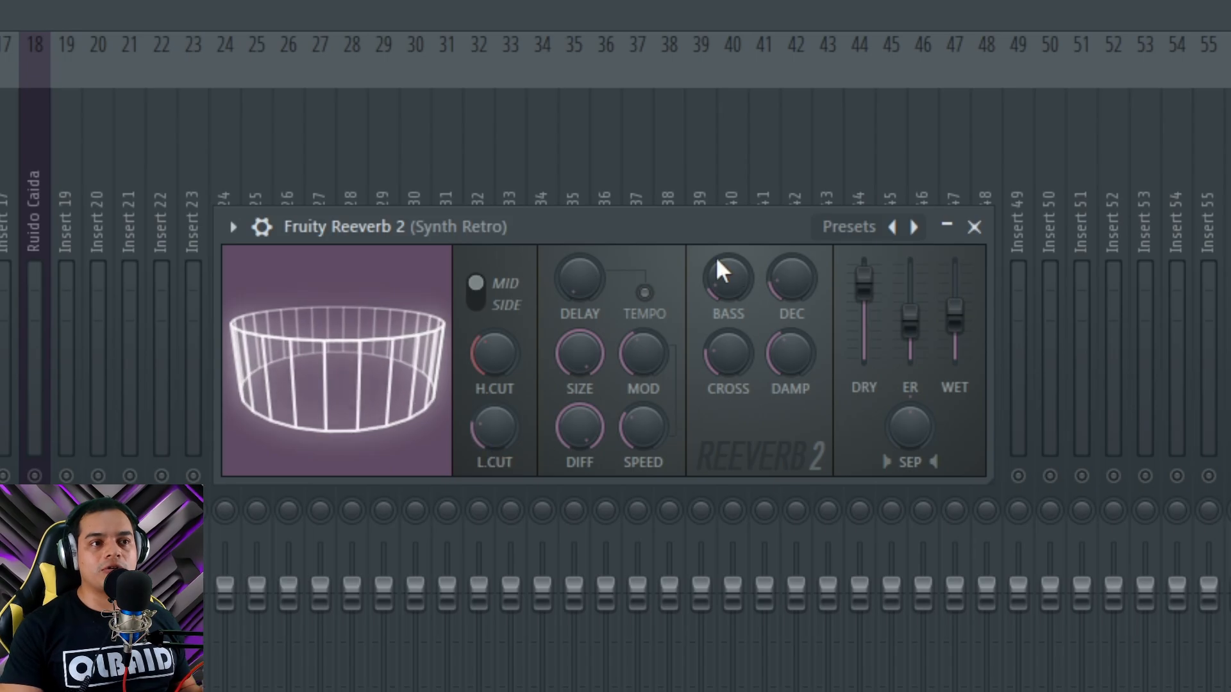
drag(752, 226, 768, 242)
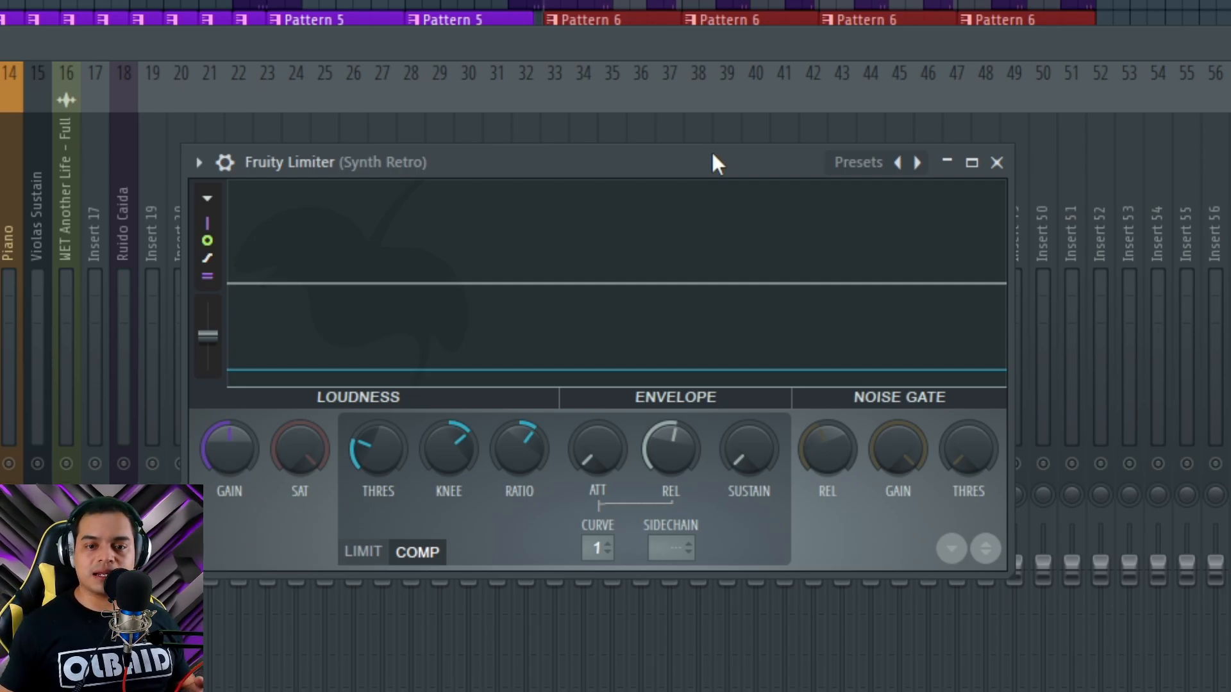
drag(712, 153, 732, 142)
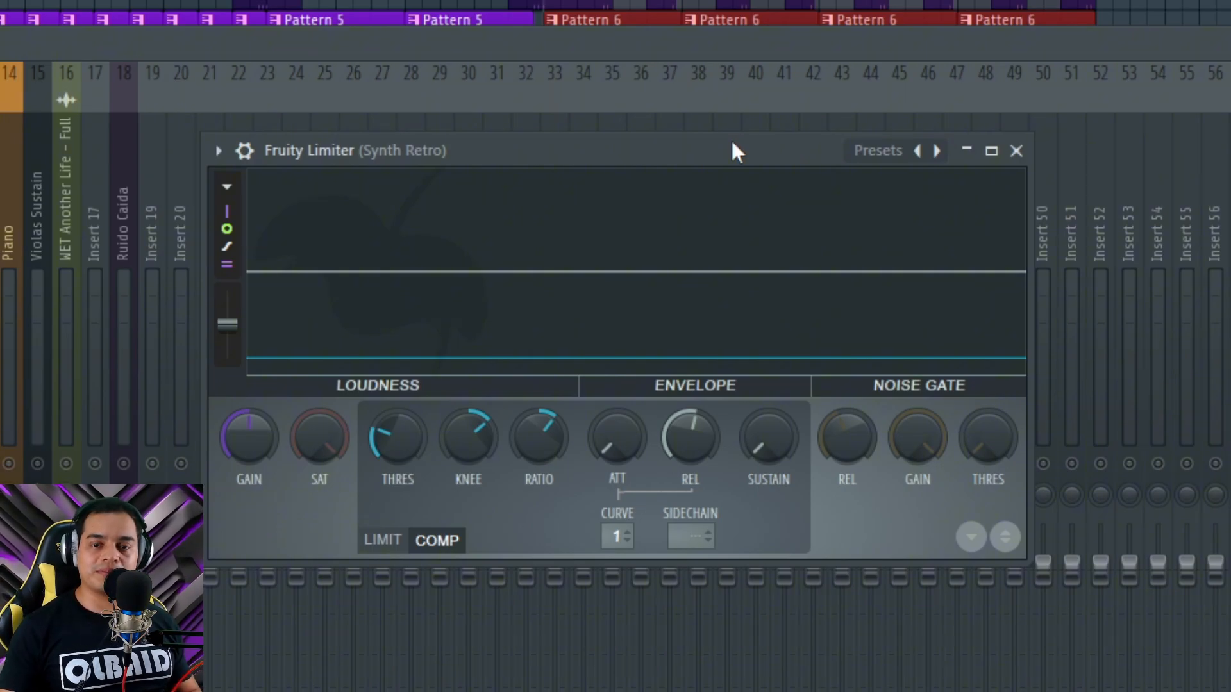
drag(733, 151, 769, 201)
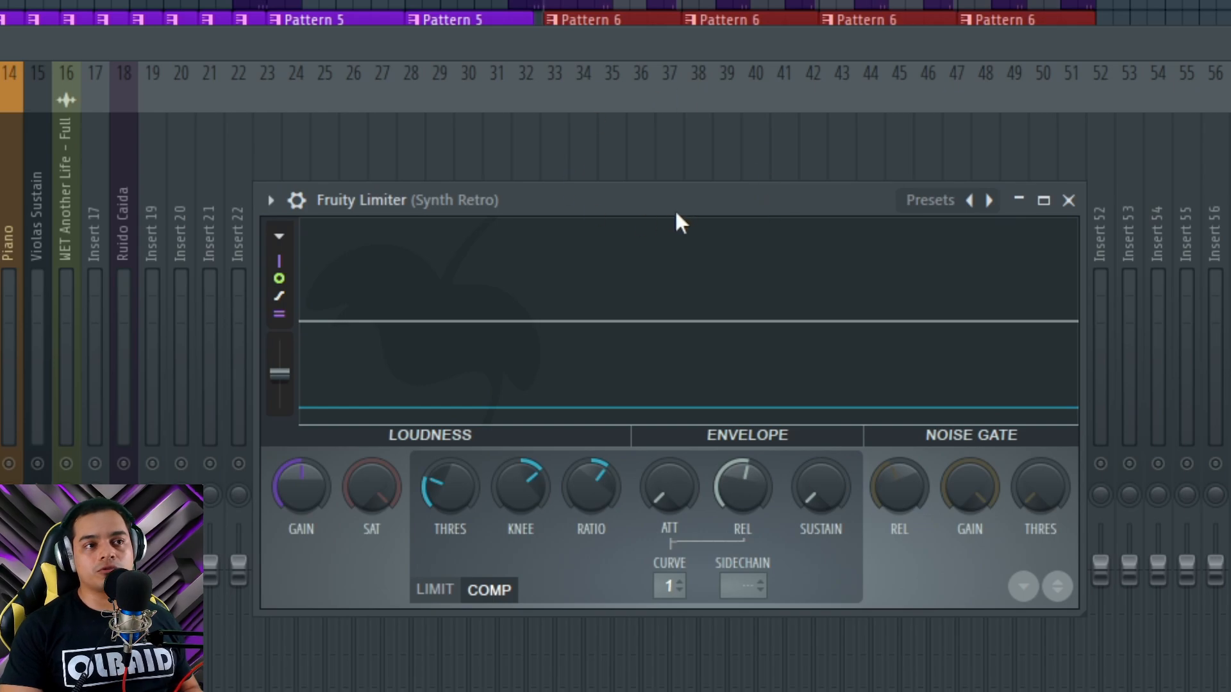
drag(675, 213, 717, 213)
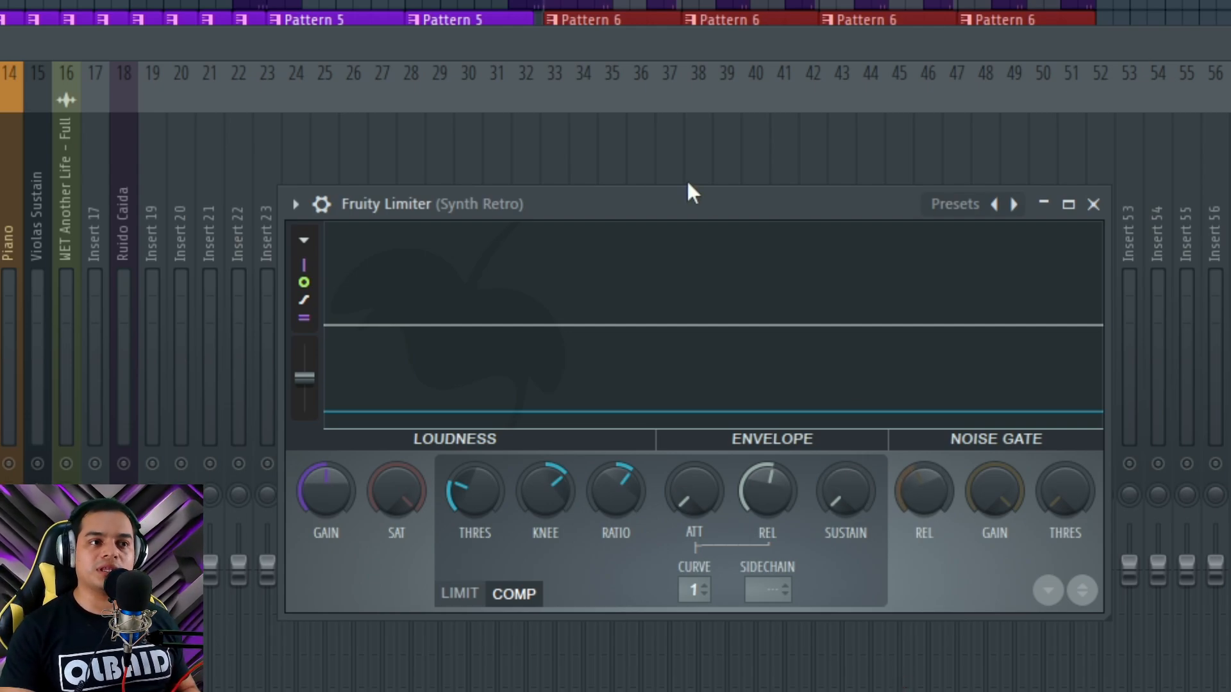
mouse_move(672, 205)
mouse_down()
mouse_move(696, 205)
mouse_move(686, 200)
mouse_move(673, 262)
mouse_move(675, 204)
mouse_up()
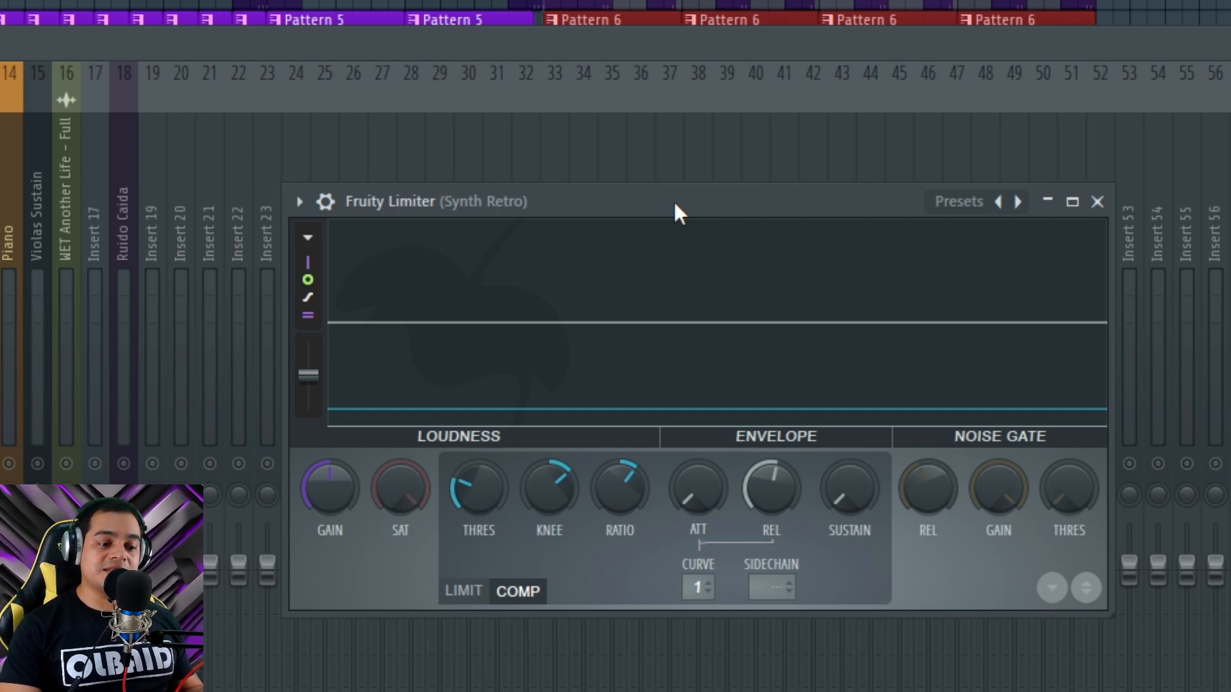
drag(674, 203, 637, 172)
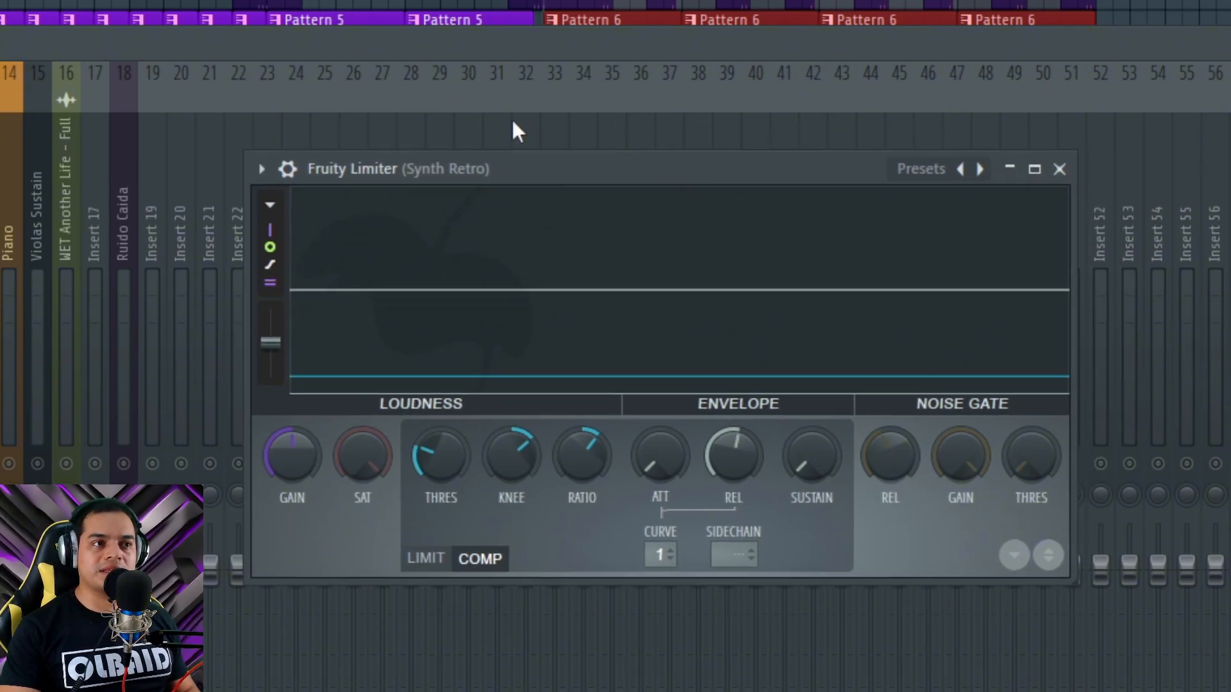
drag(518, 165, 558, 167)
Play the song and raise the compressor threshold slightly in Synth Retro's Fruity Limiter
key(space)
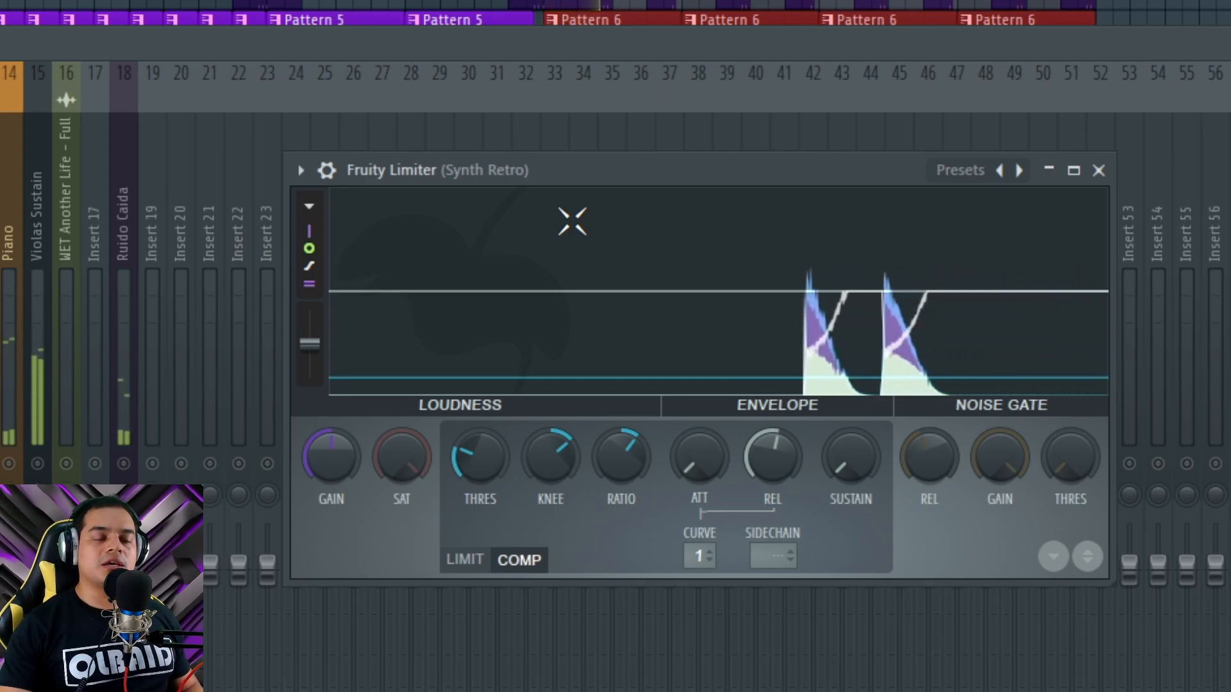
drag(481, 461, 482, 452)
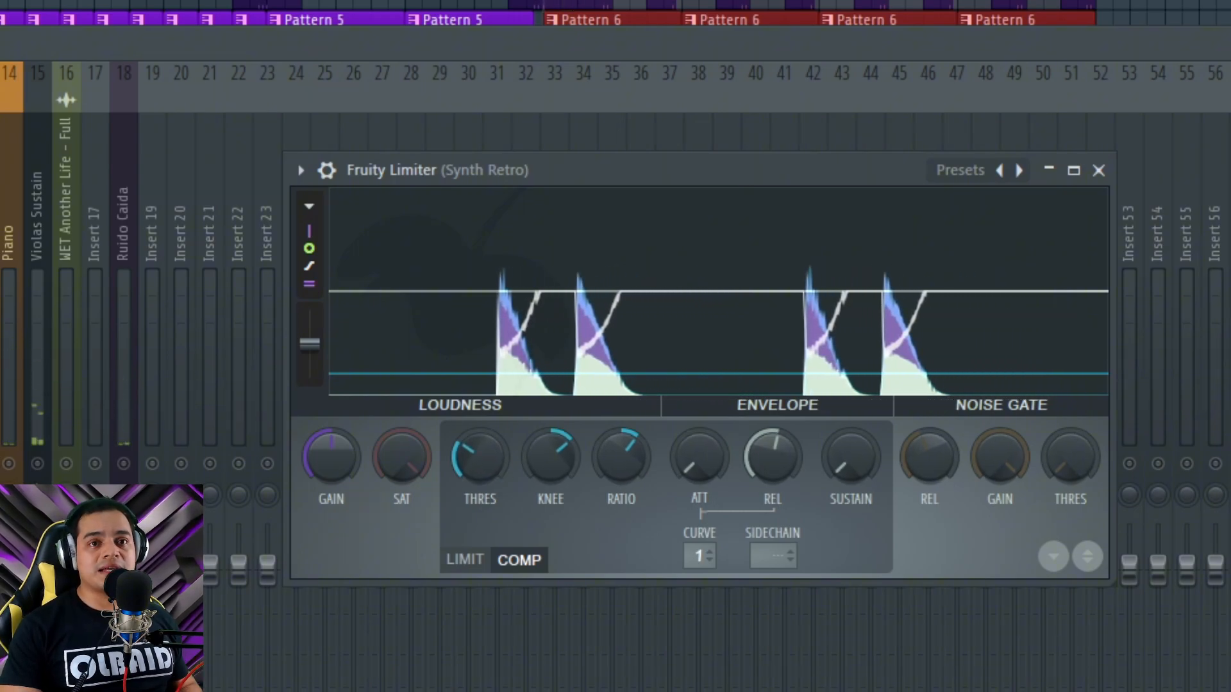
drag(813, 186, 815, 183)
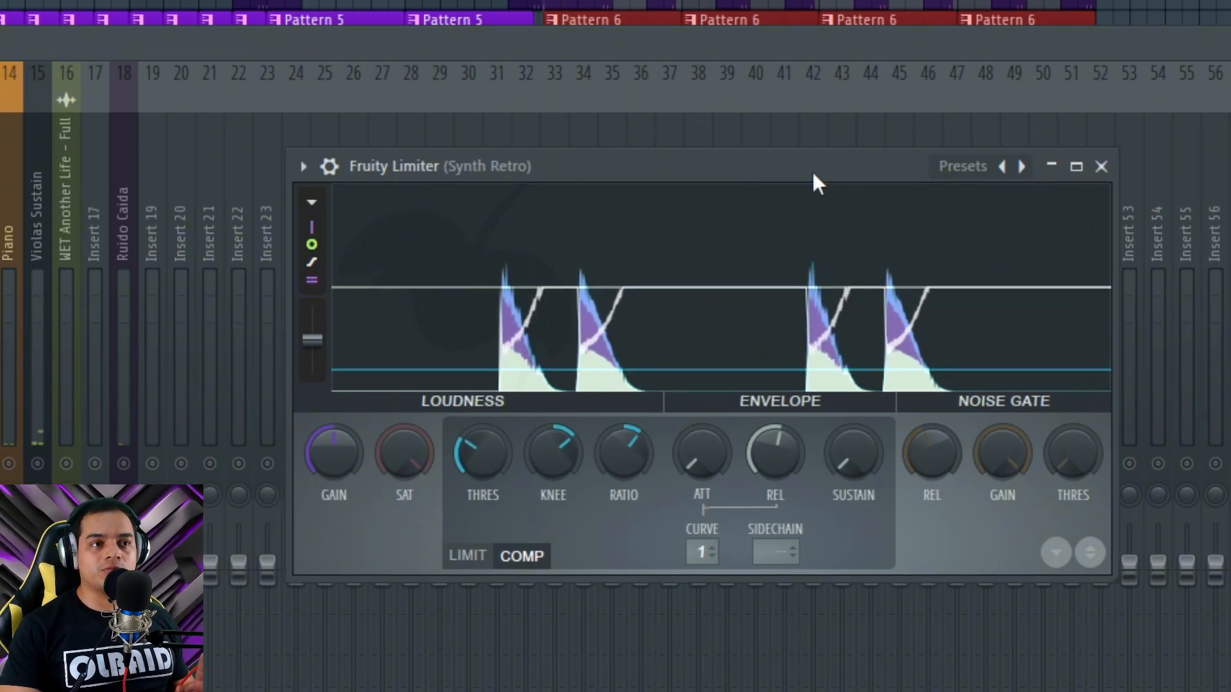
click(308, 159)
key(Escape)
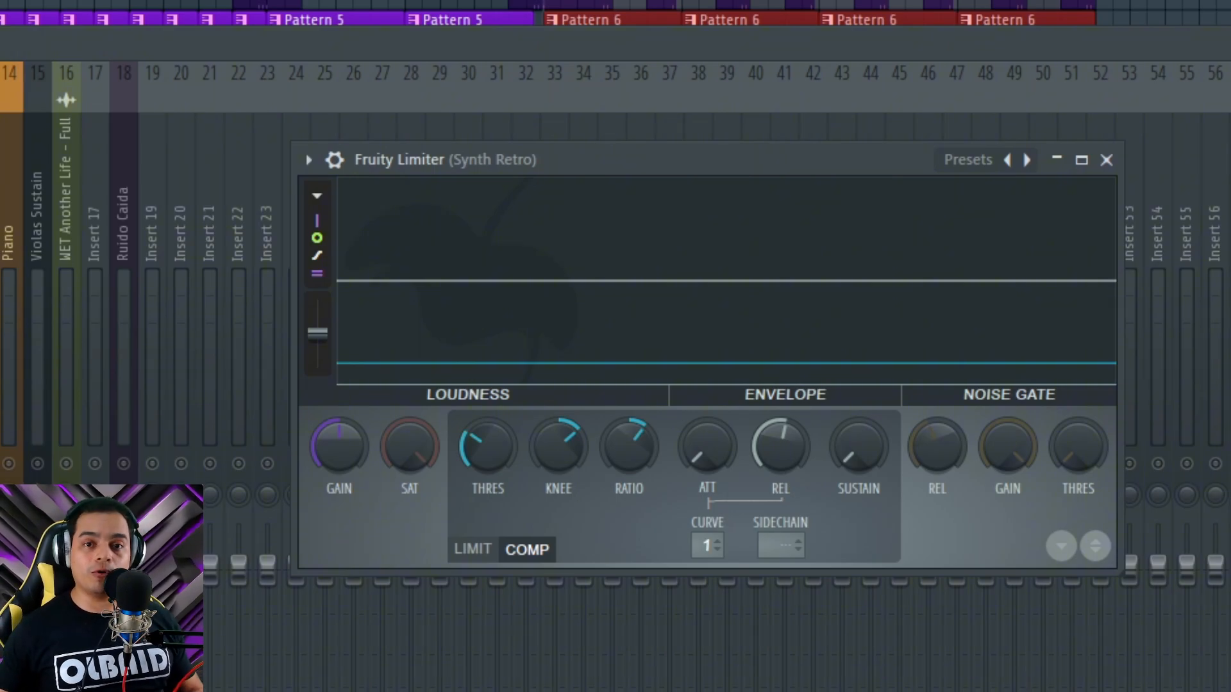
drag(762, 155, 766, 180)
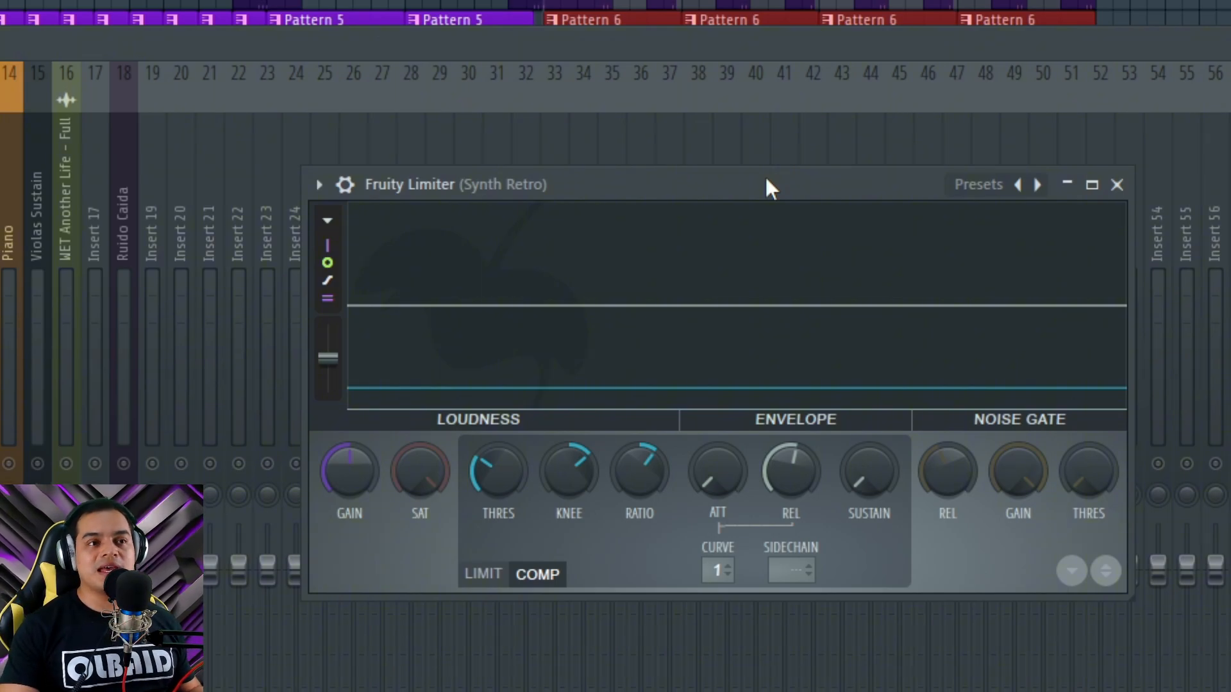
mouse_move(766, 180)
mouse_down()
mouse_move(783, 241)
mouse_move(761, 187)
mouse_up()
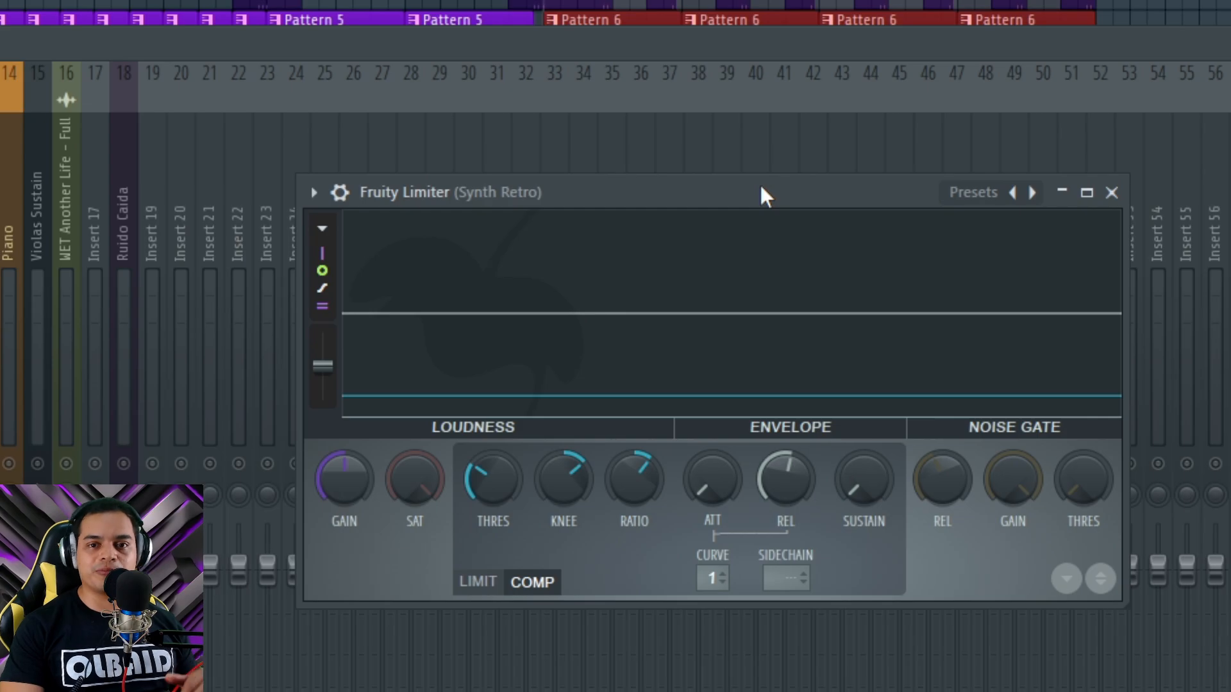
mouse_move(761, 188)
mouse_down()
mouse_move(742, 199)
mouse_move(762, 184)
mouse_up()
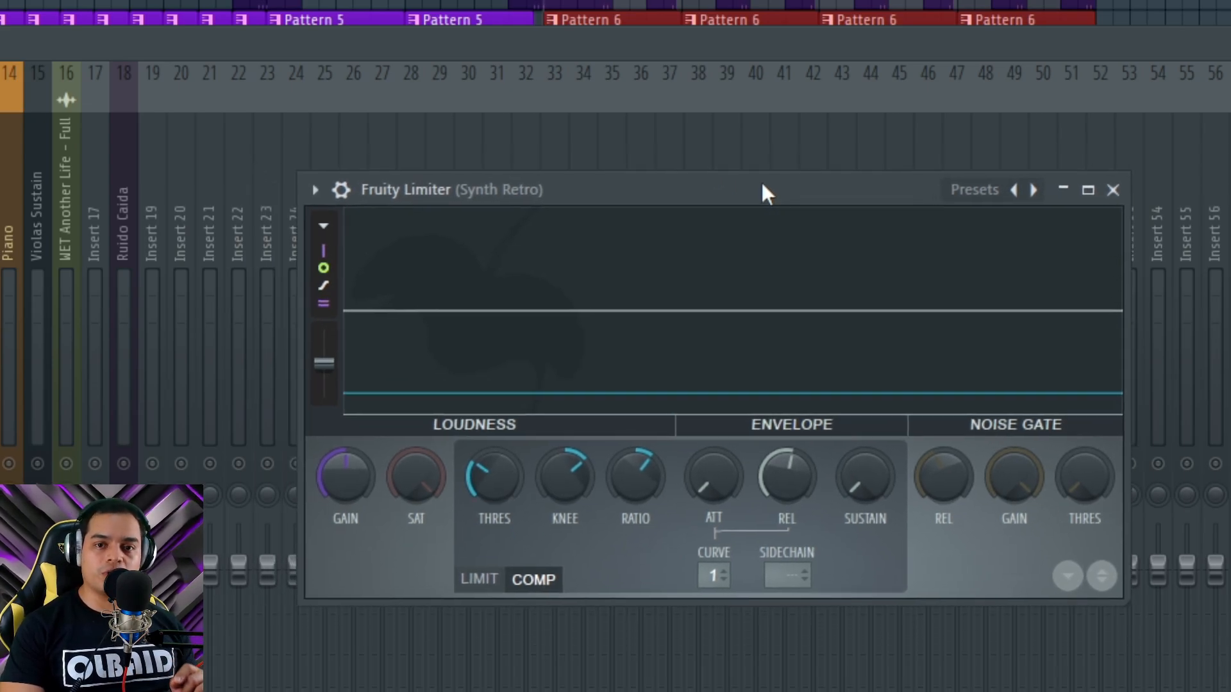